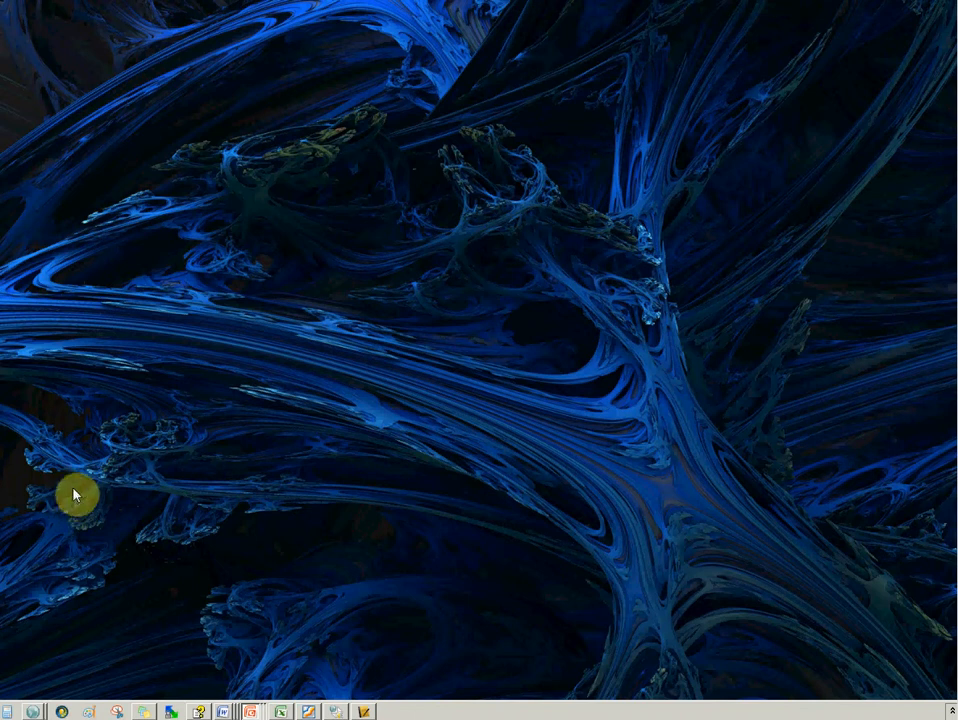
Open the browser and go to blackary.com/files
double_click(52, 508)
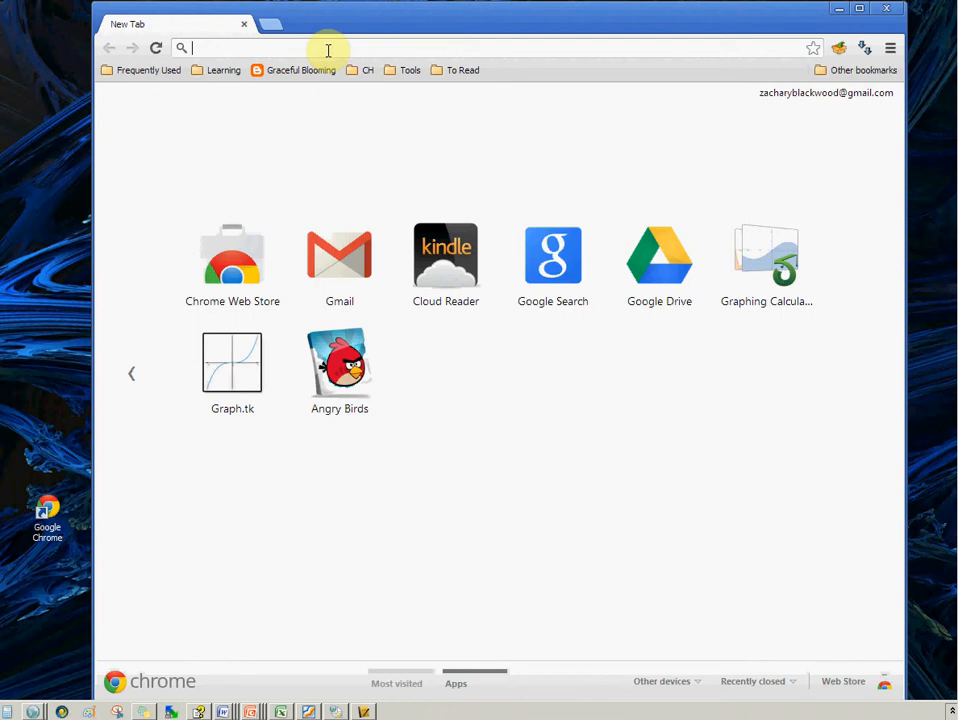
text(blackary.com/glype)
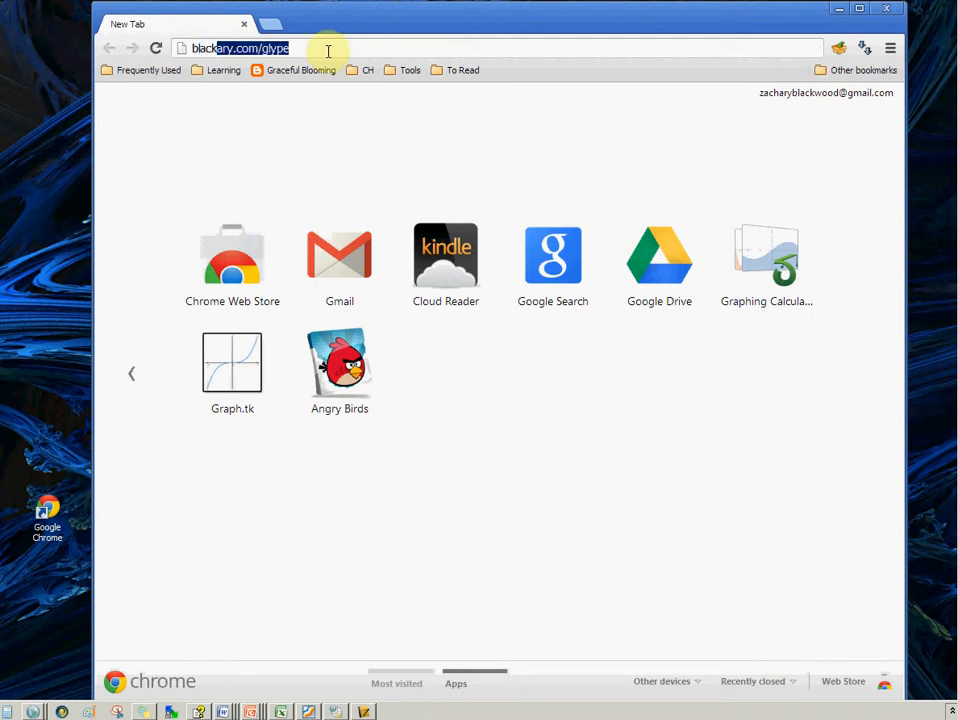
key(End)
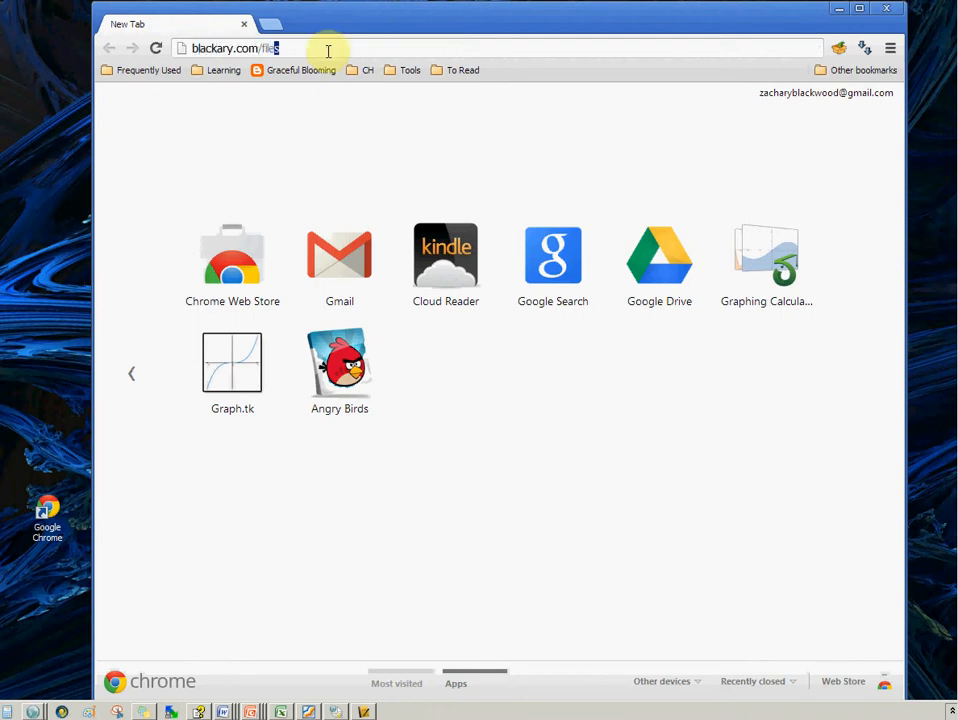
key(Return)
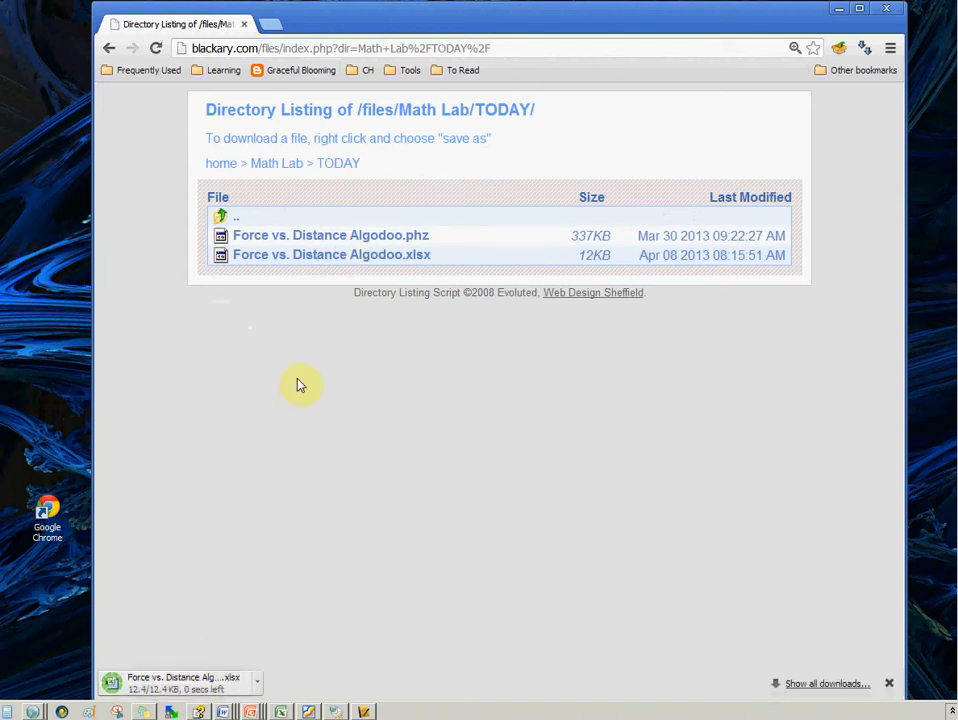
Open the downloaded Force vs. Distance Algodoo.xlsx workbook and restore its window to sit beside the browser
click(167, 684)
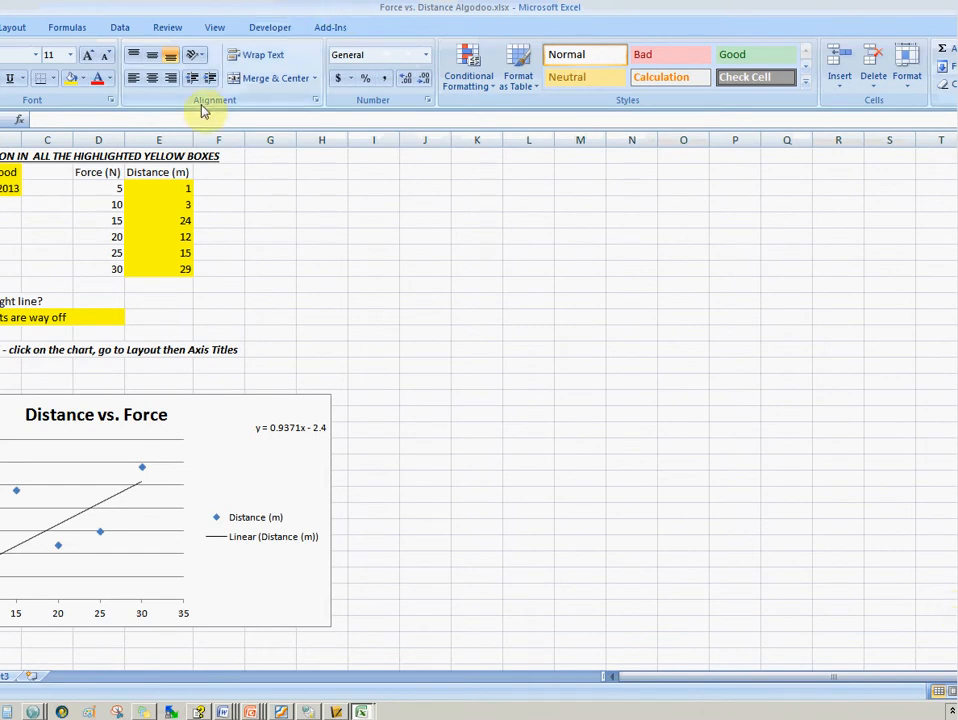
double_click(498, 8)
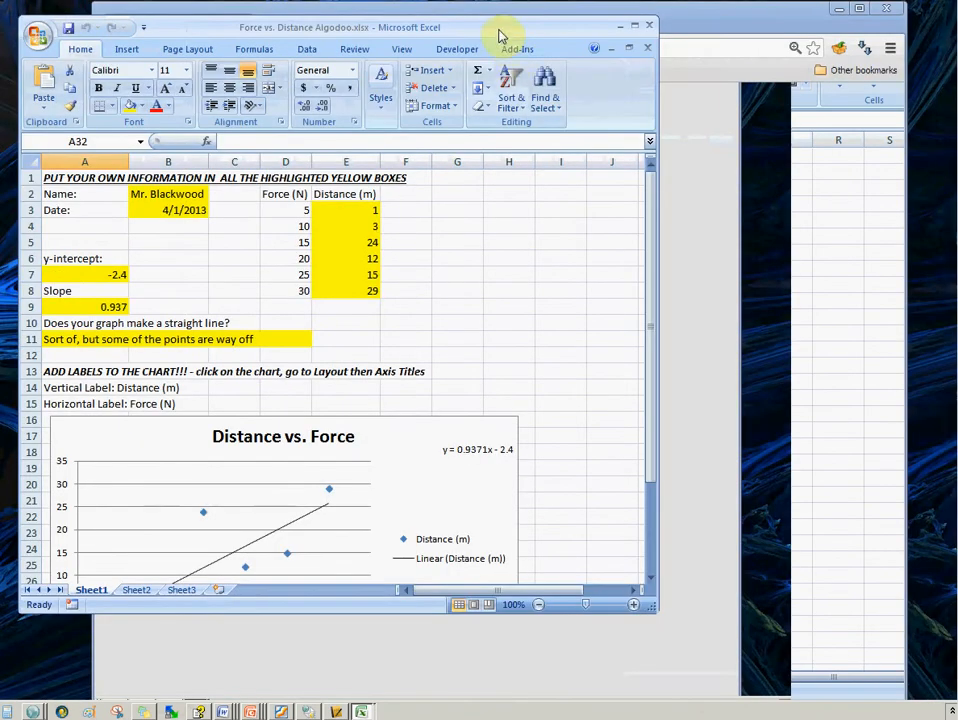
drag(628, 38, 759, 44)
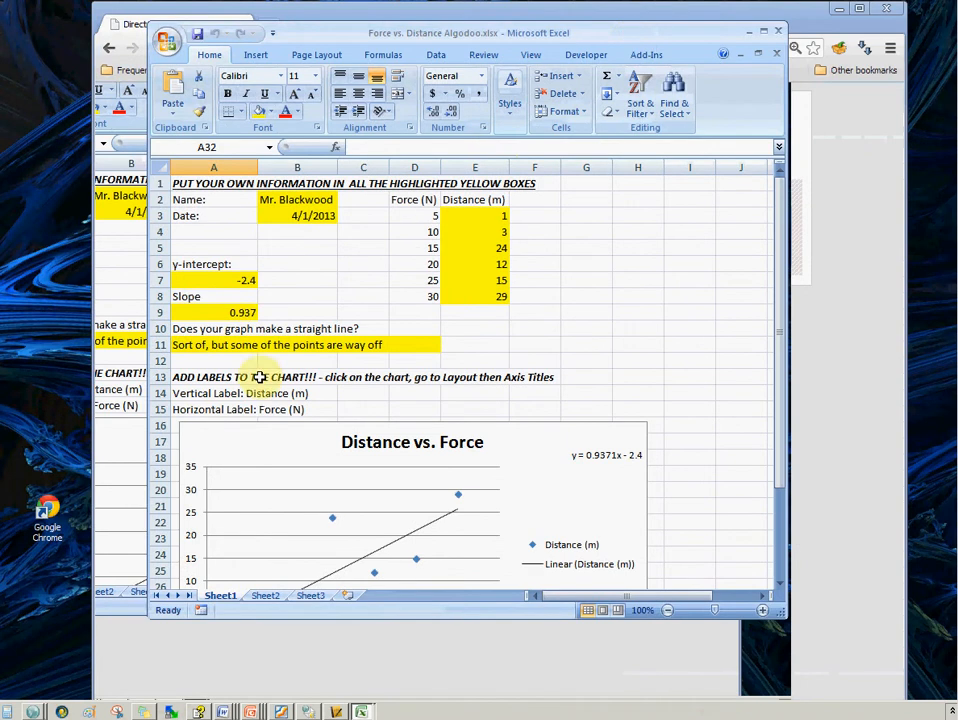
Enter the student's name in the Name cell
click(302, 200)
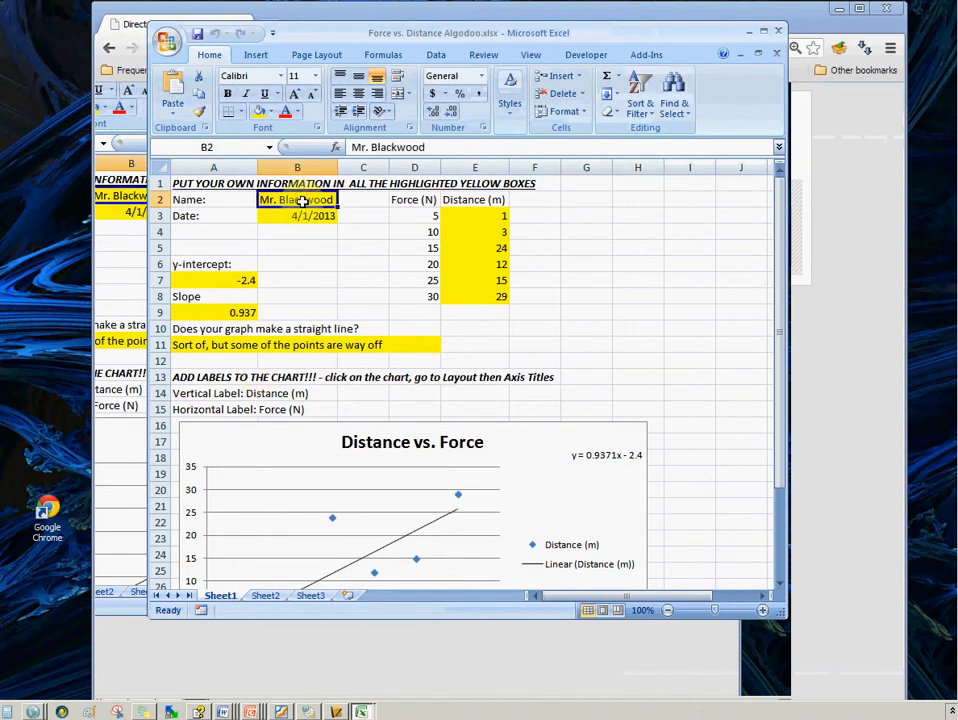
scroll(302, 200, down, 1)
scroll(306, 207, up, 1)
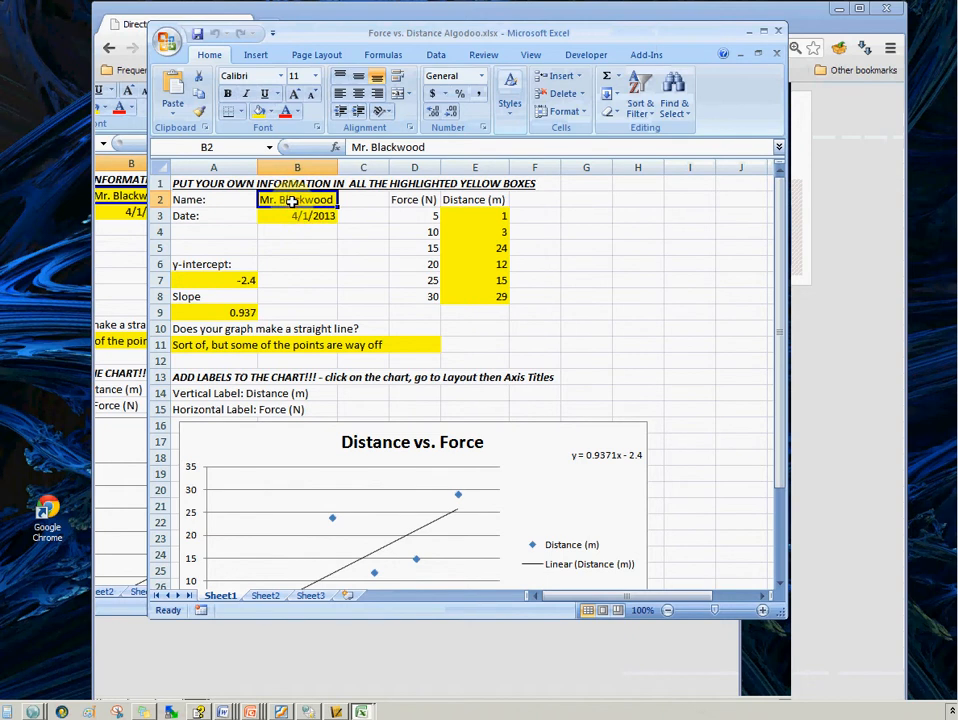
text(Joe Smith)
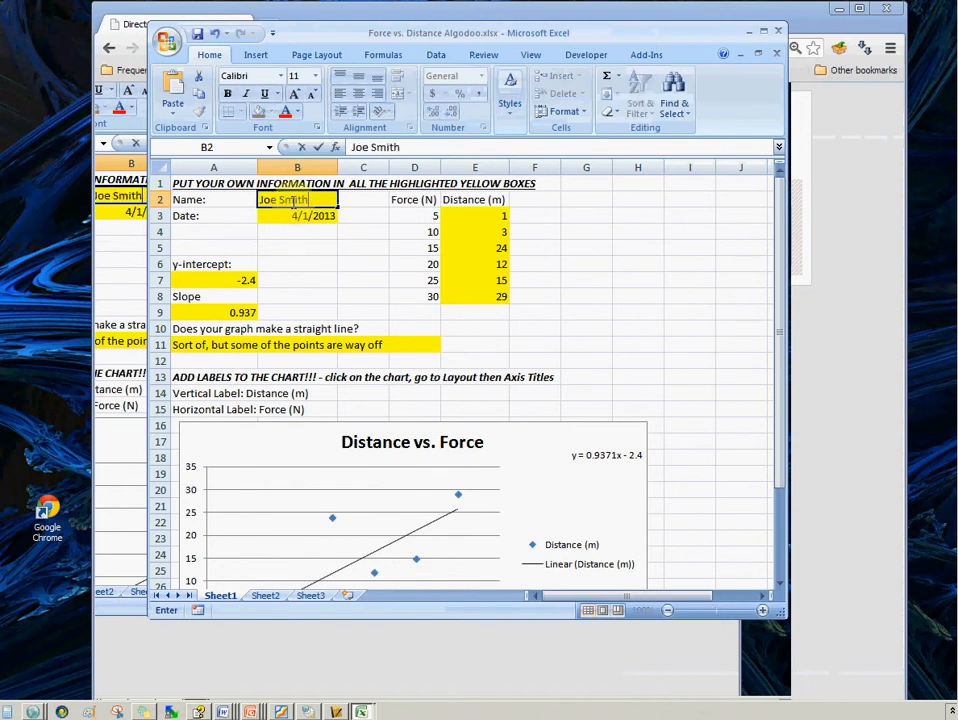
click(573, 285)
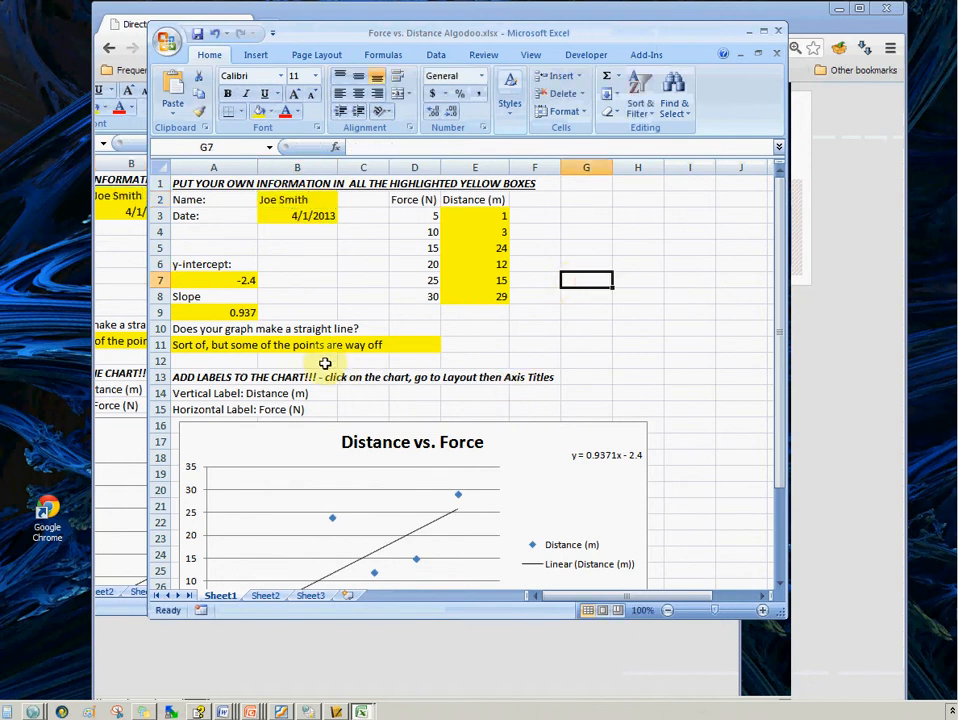
Set the Date cell to 4/16/2013
click(294, 358)
scroll(296, 400, down, 4)
scroll(394, 315, up, 4)
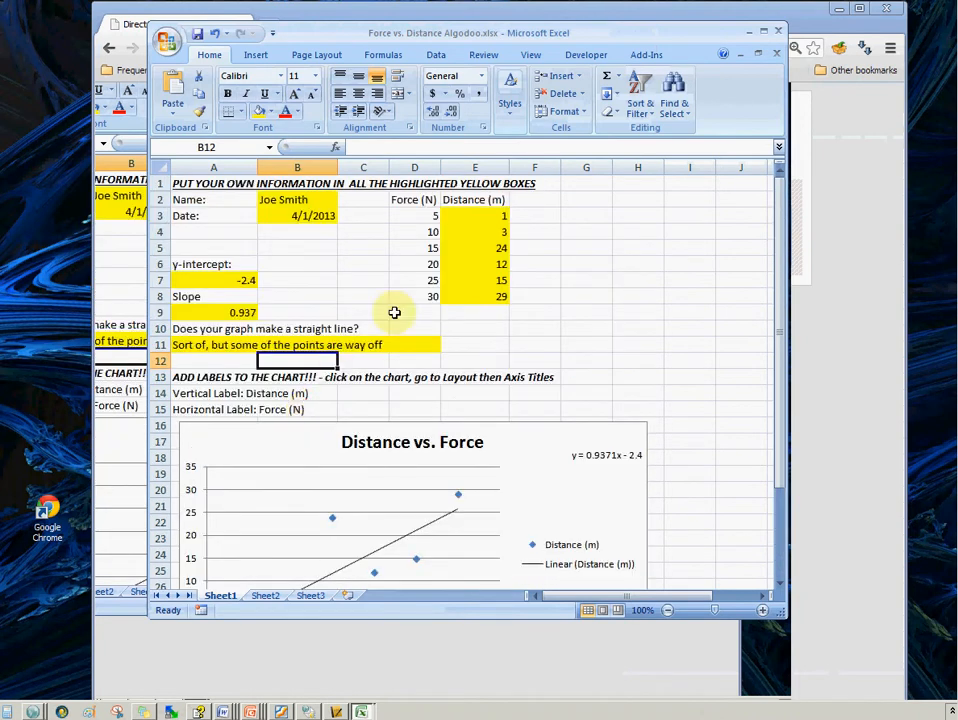
click(290, 215)
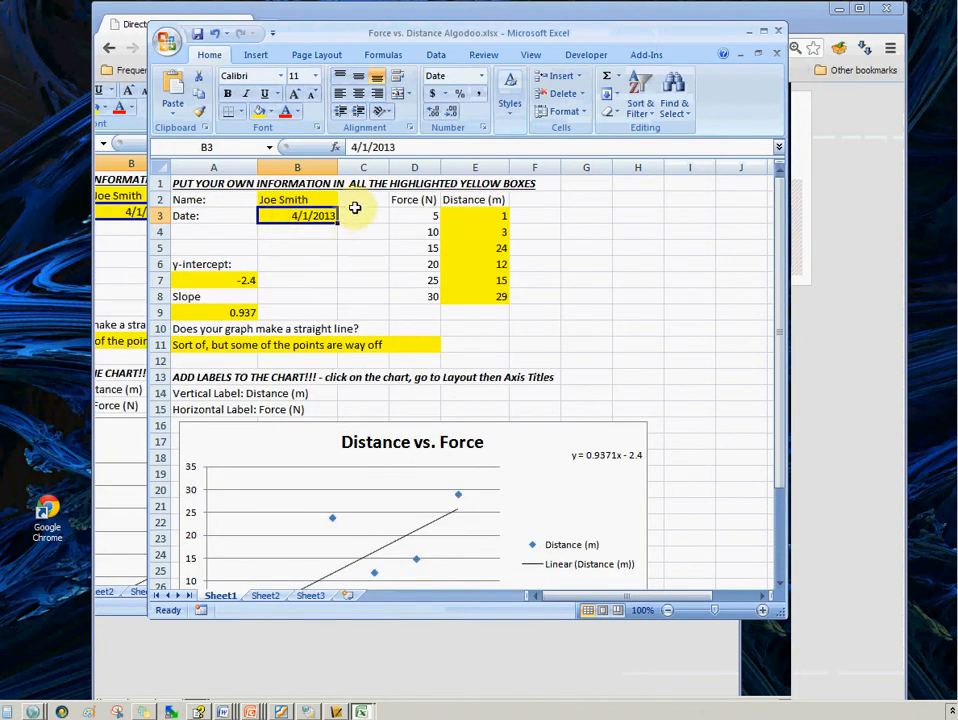
text(5)
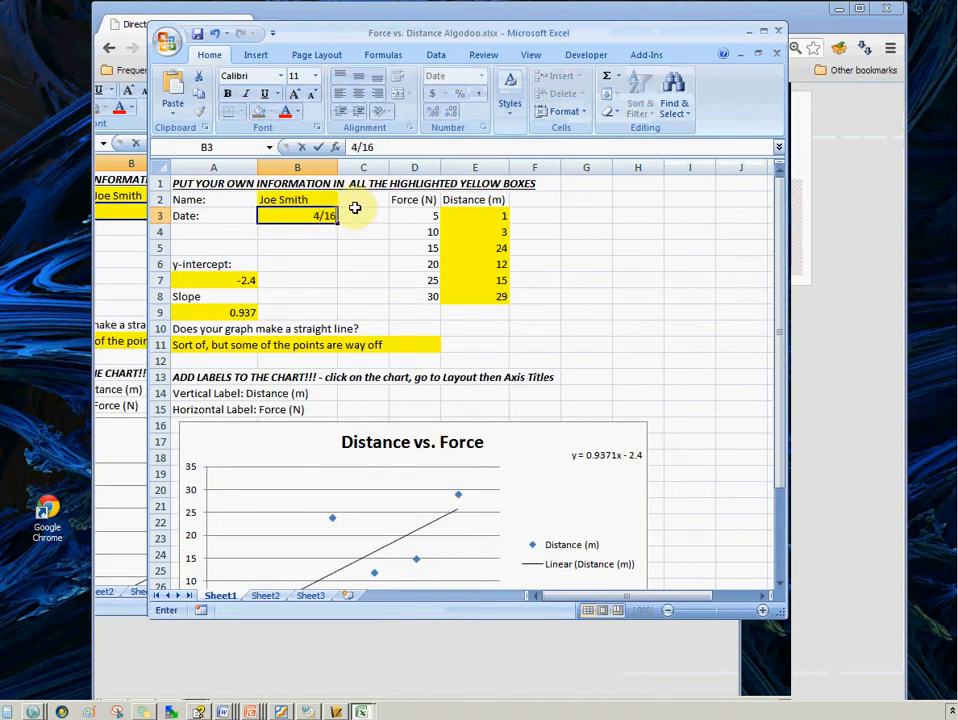
text(/16/2013)
key(Return)
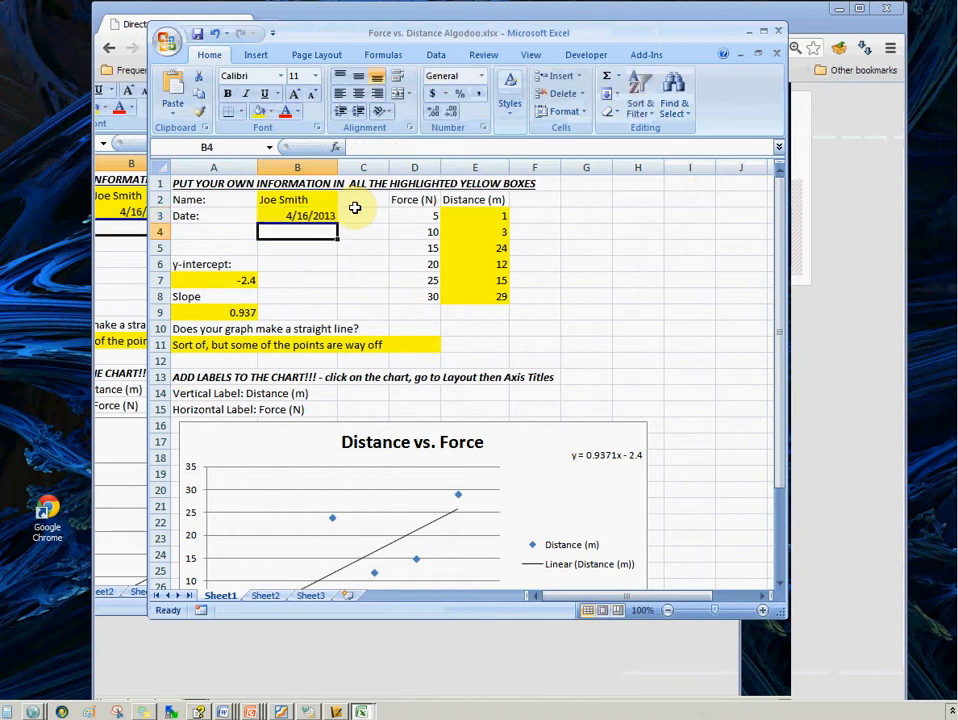
Review the y-intercept, slope, straight-line answer and distance data cells alongside the chart
click(248, 280)
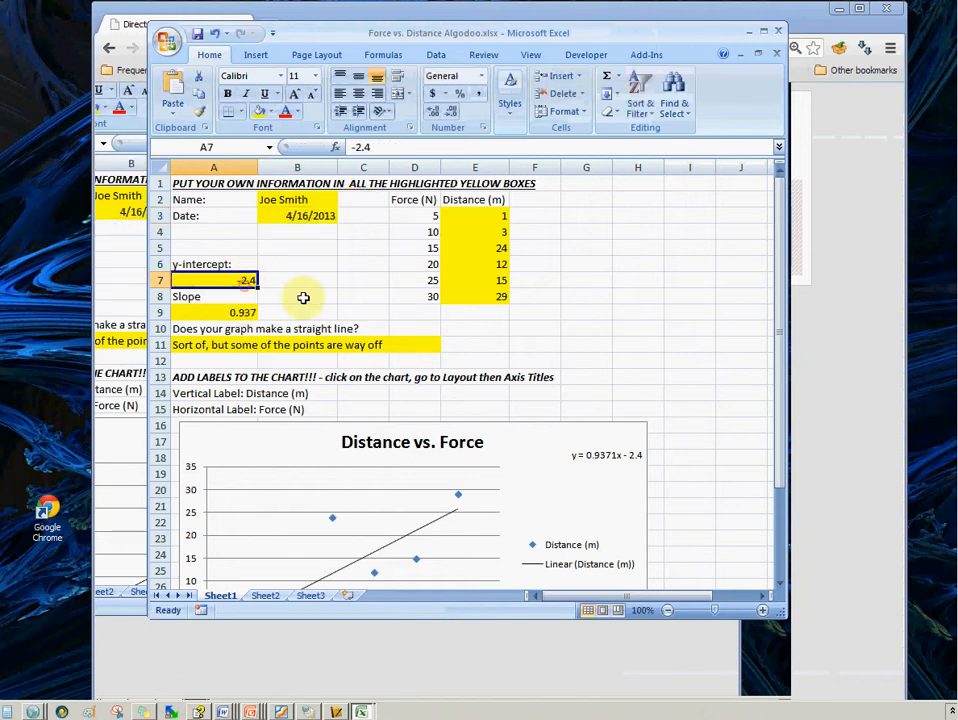
click(242, 313)
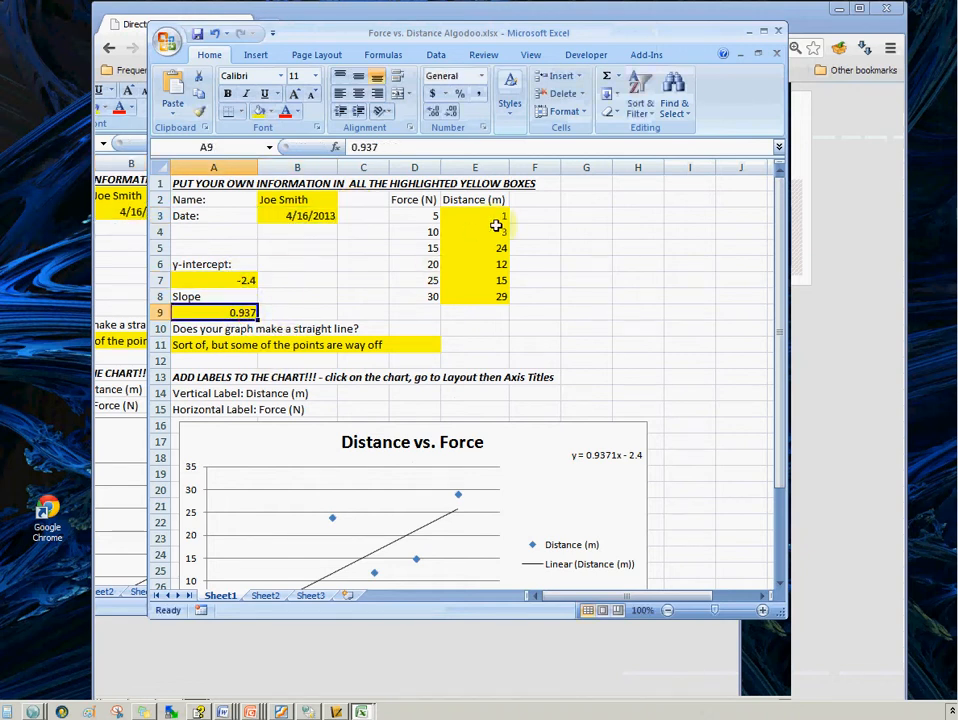
drag(185, 345, 362, 343)
click(192, 344)
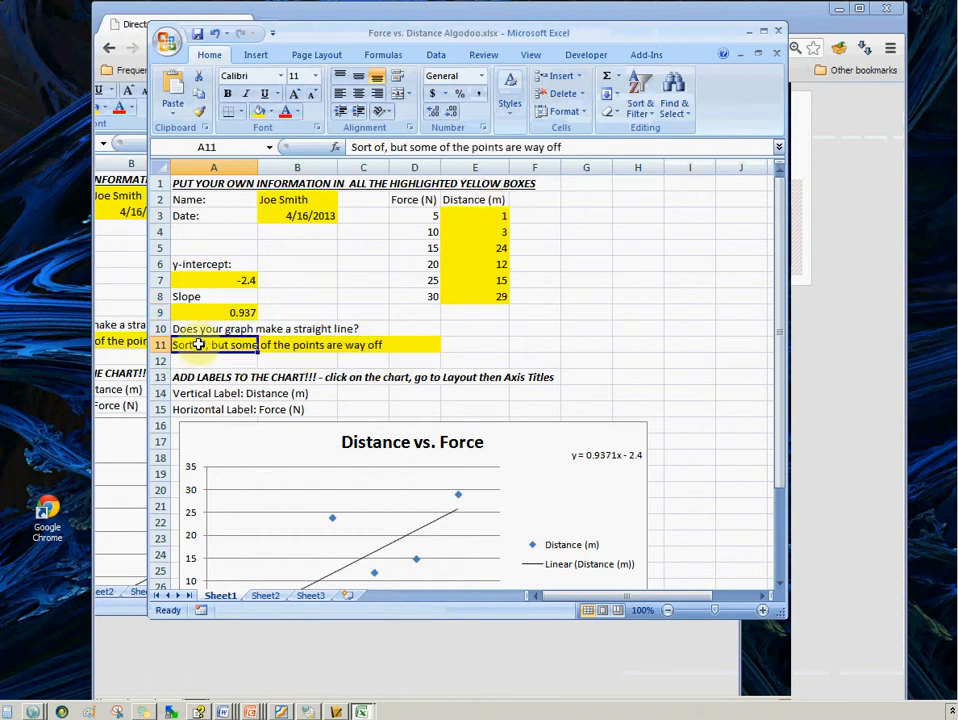
scroll(530, 310, down, 2)
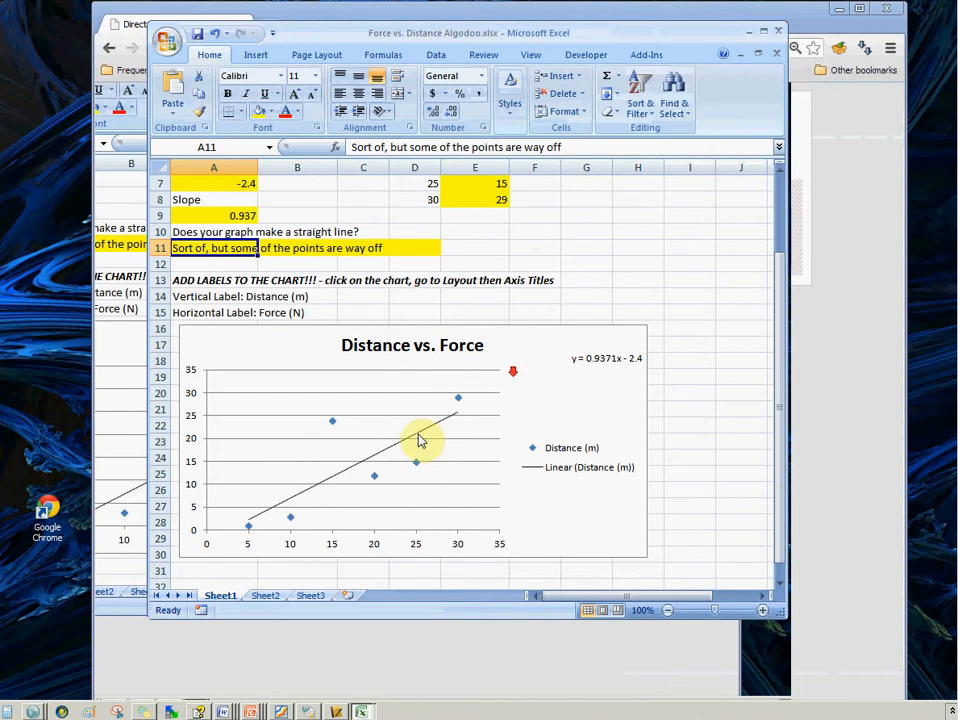
scroll(575, 425, up, 2)
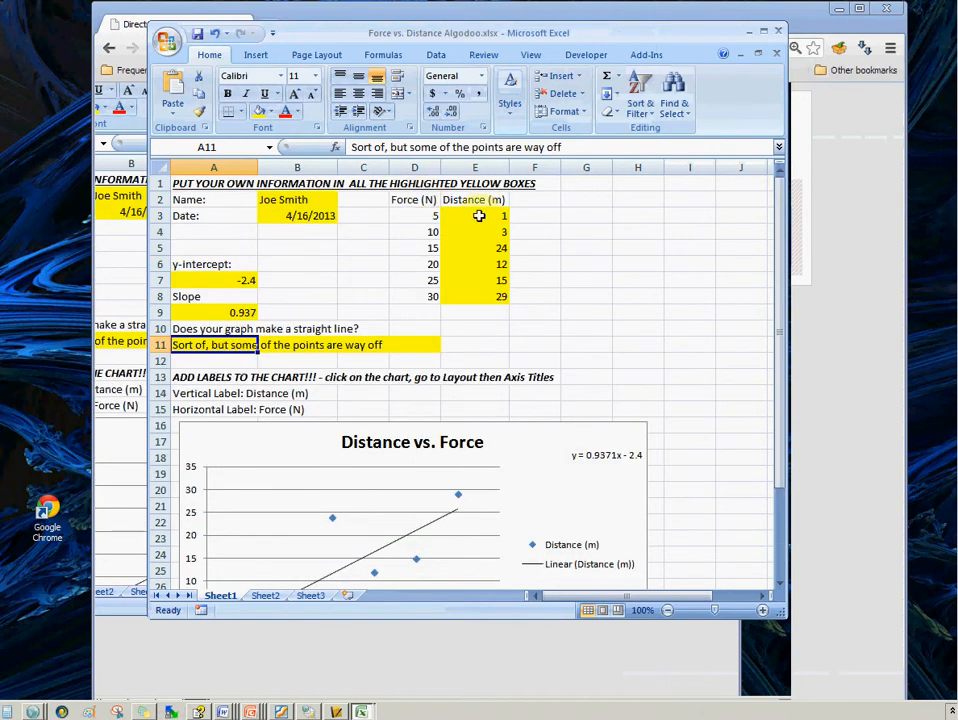
drag(479, 216, 486, 293)
scroll(490, 293, down, 2)
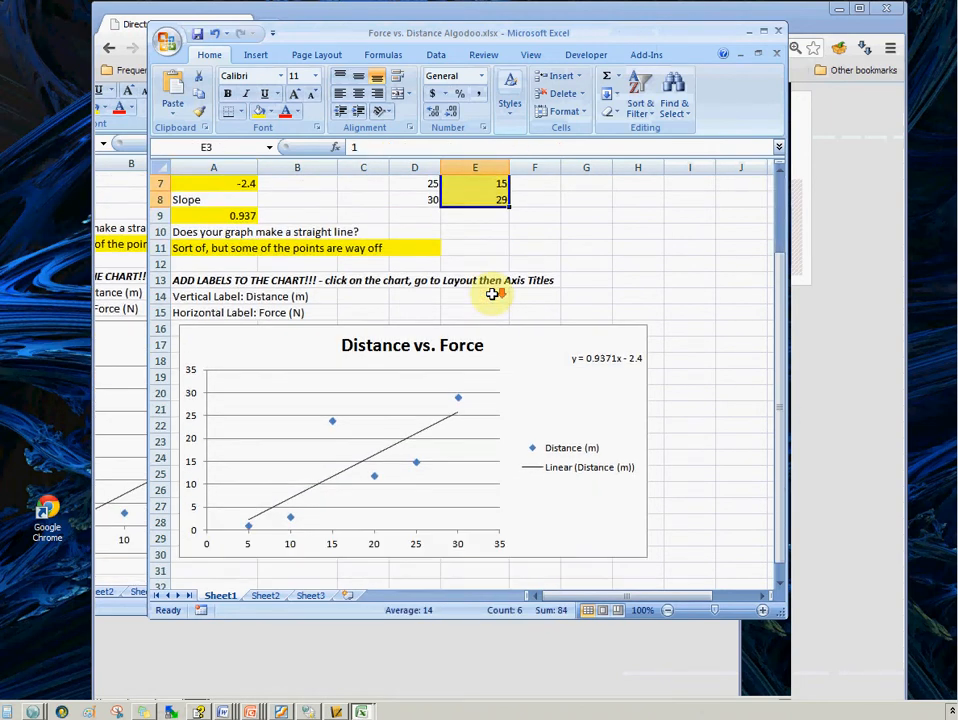
scroll(494, 297, up, 1)
scroll(492, 298, down, 1)
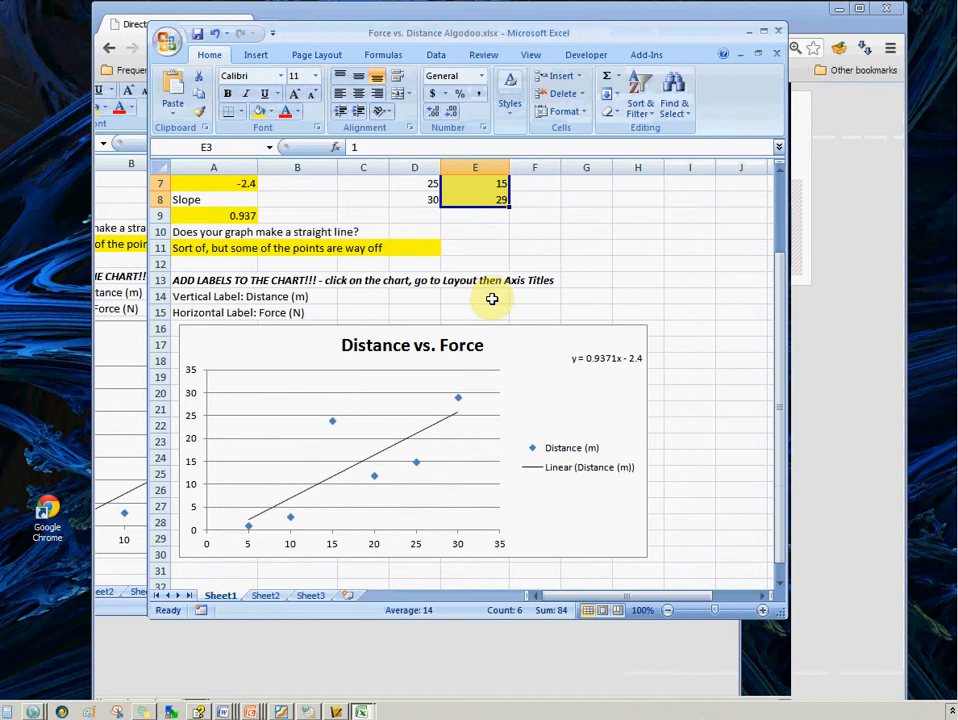
Move the chart's trendline equation label leftward, closer to the chart title
click(582, 357)
scroll(608, 306, up, 2)
scroll(610, 303, down, 1)
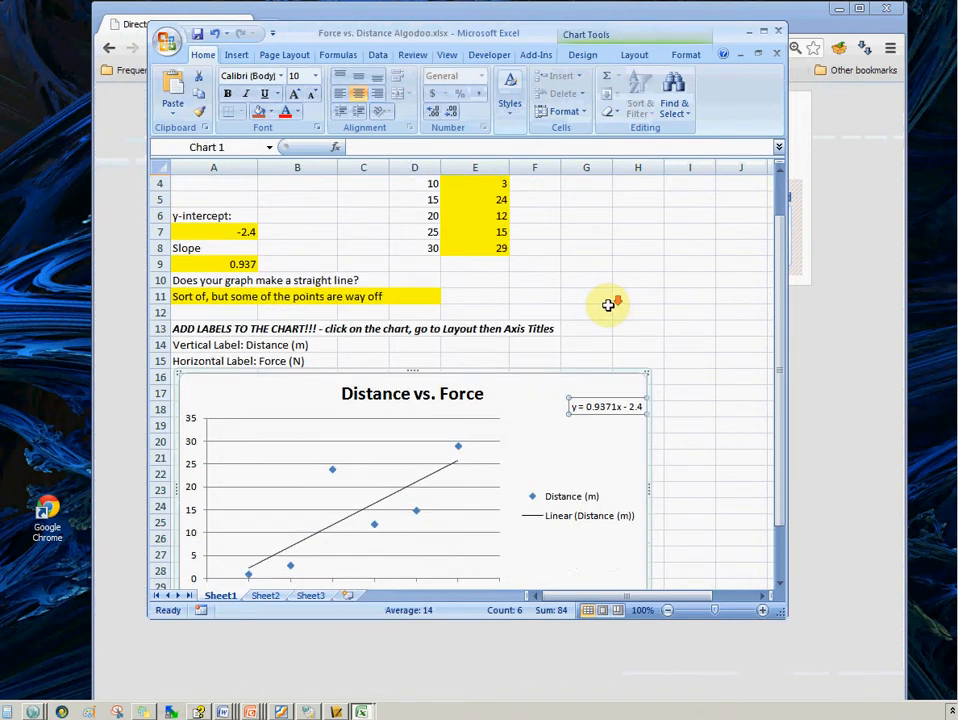
scroll(610, 303, up, 1)
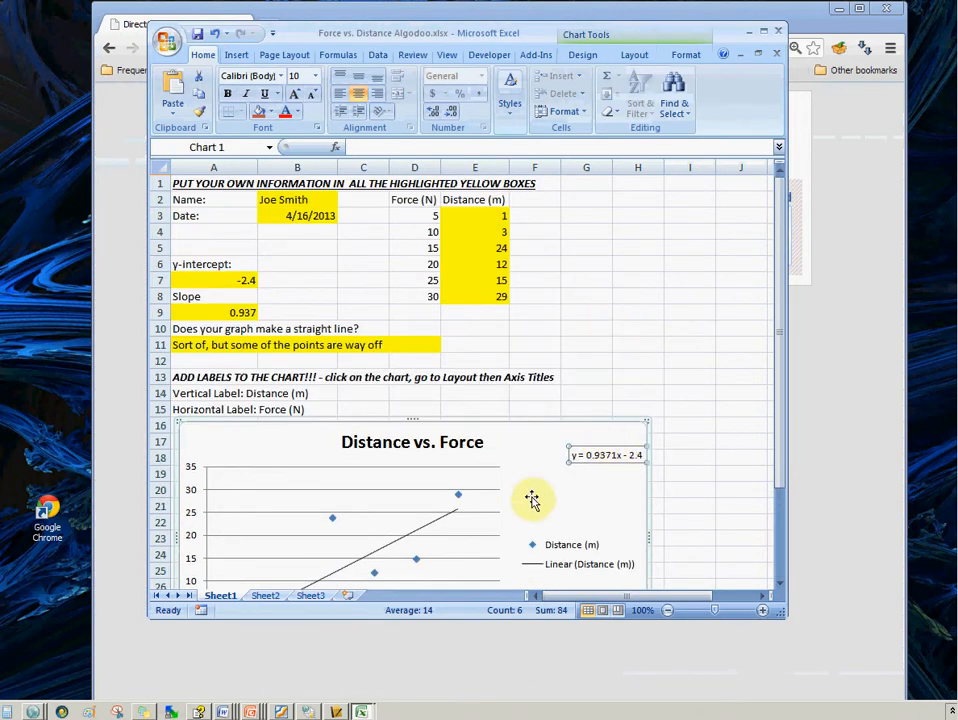
drag(614, 444, 566, 446)
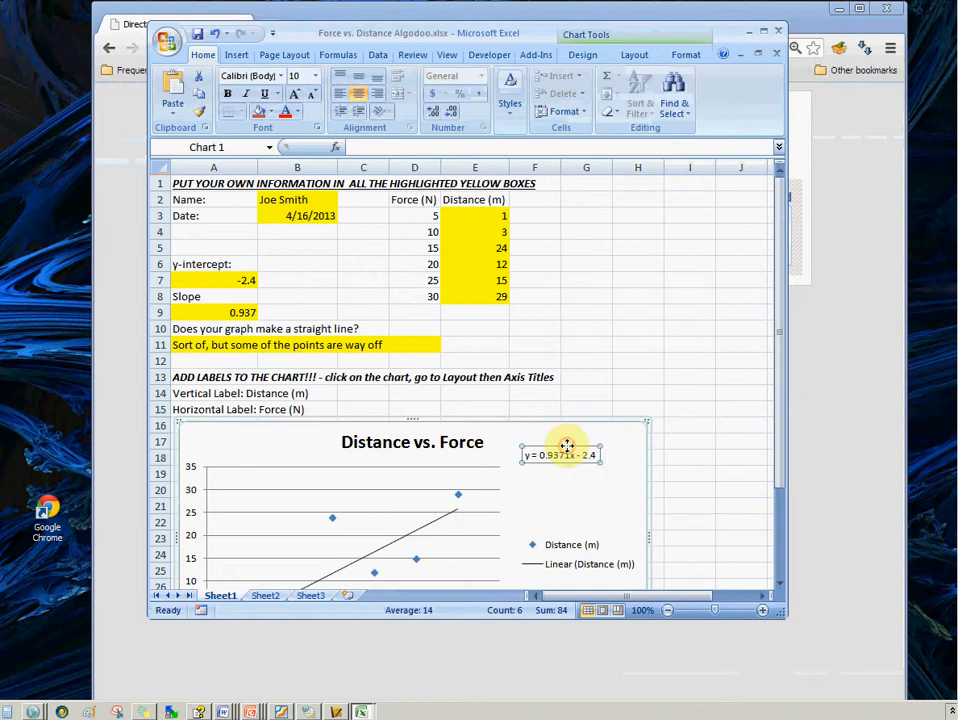
click(576, 443)
scroll(342, 492, down, 2)
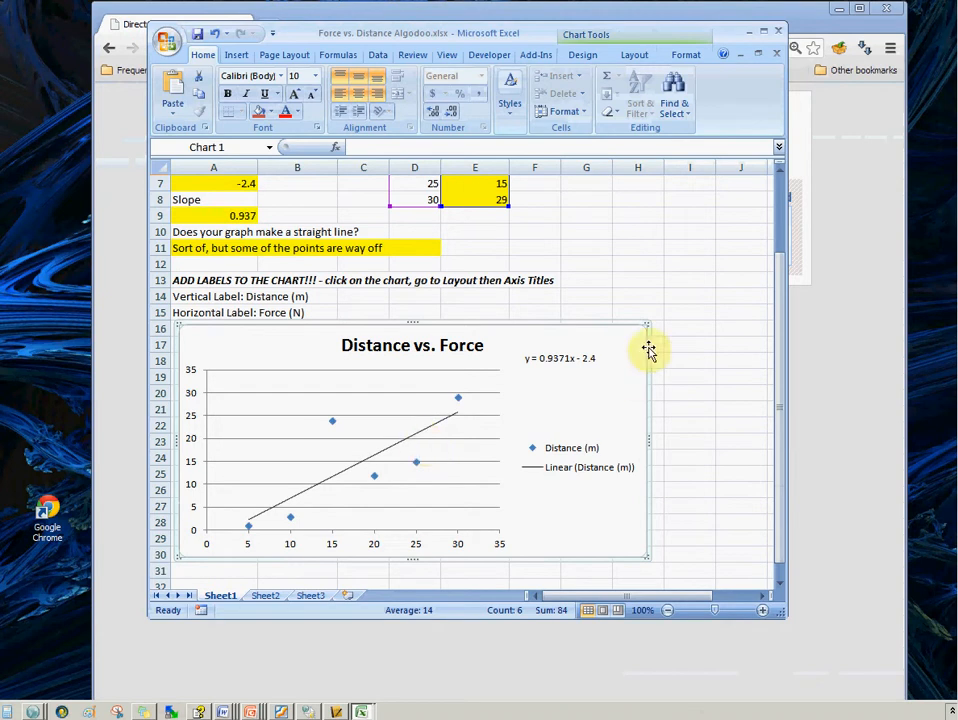
scroll(590, 374, up, 2)
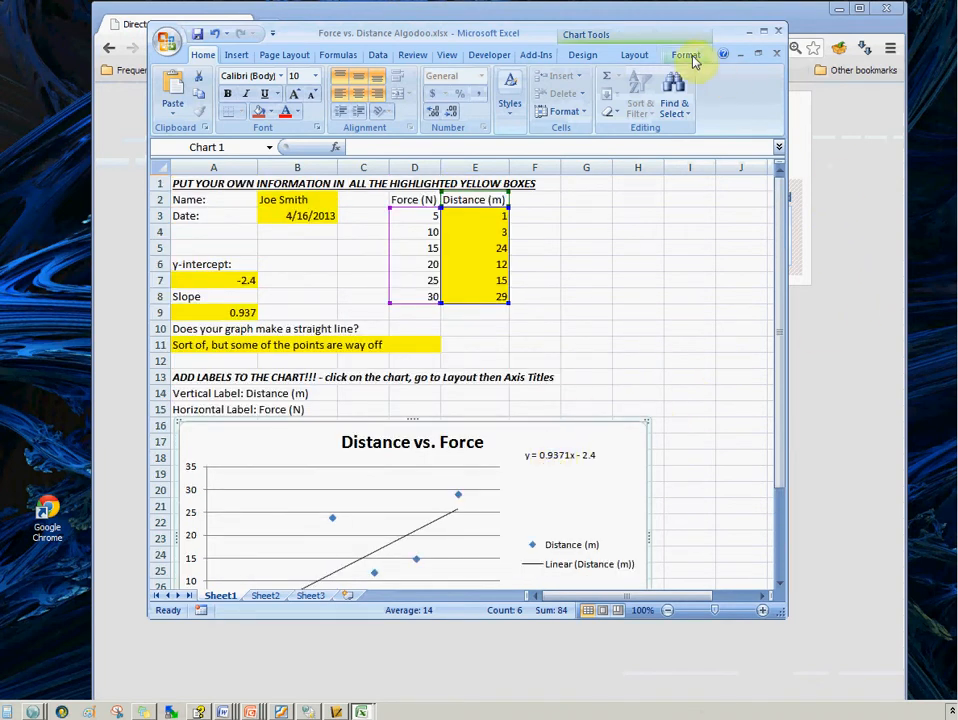
Save Force vs. Distance Algodoo.phz from the directory listing to Downloads and open it
drag(509, 32, 390, 66)
click(860, 143)
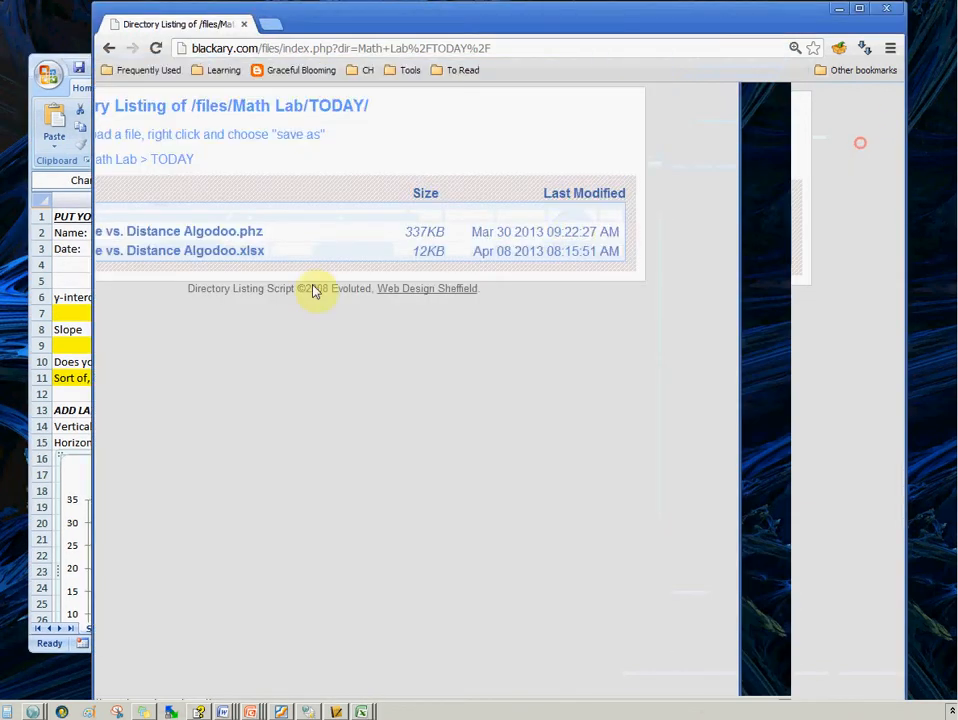
click(386, 238)
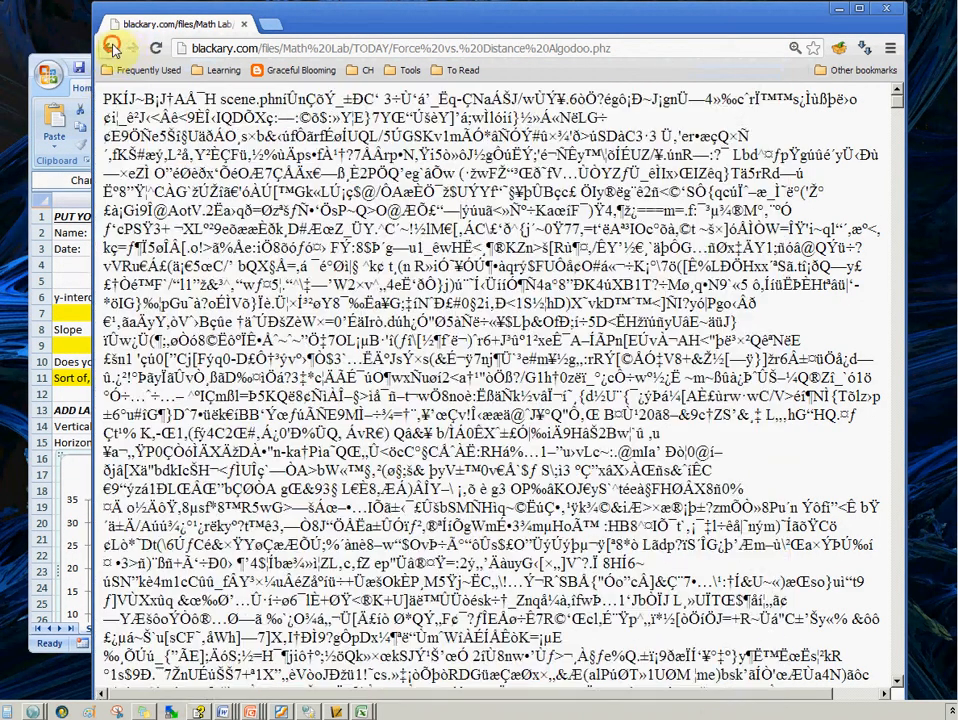
click(110, 47)
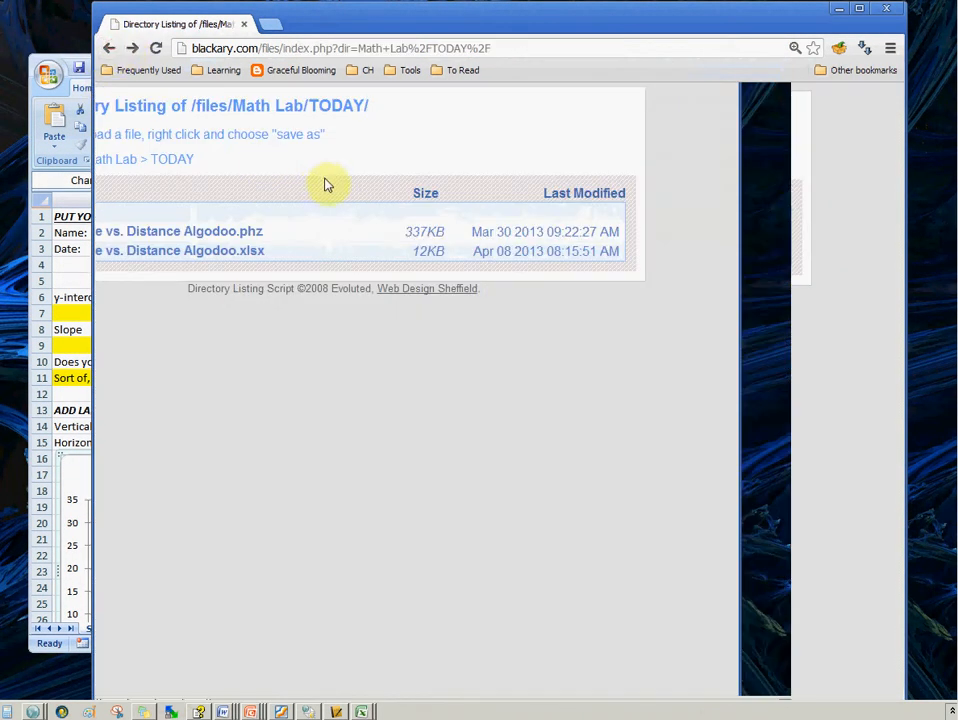
right_click(350, 240)
click(425, 318)
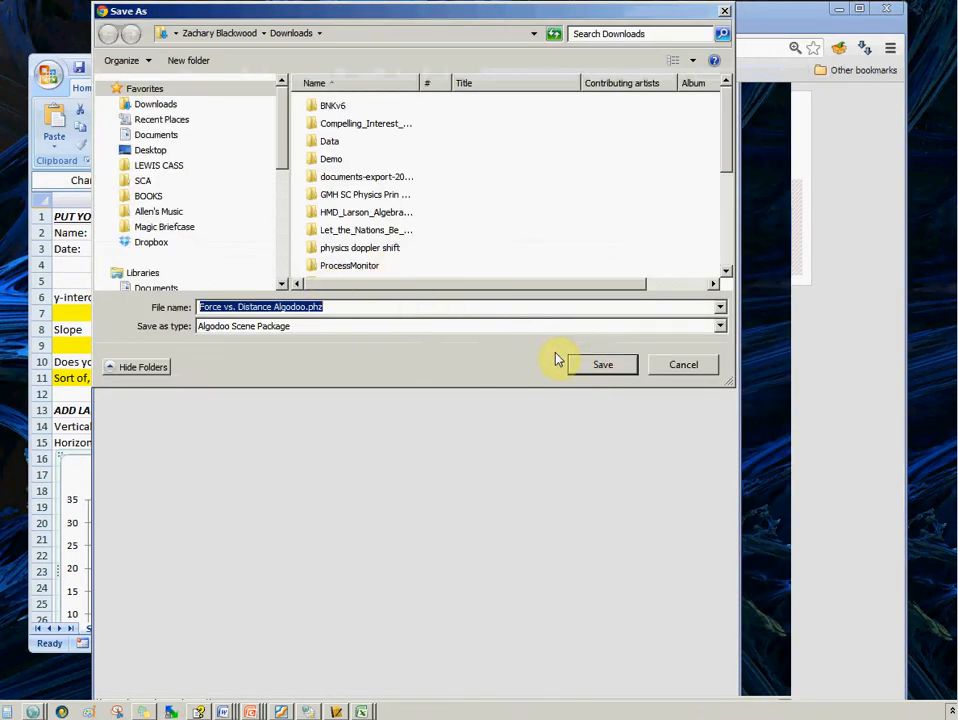
click(585, 365)
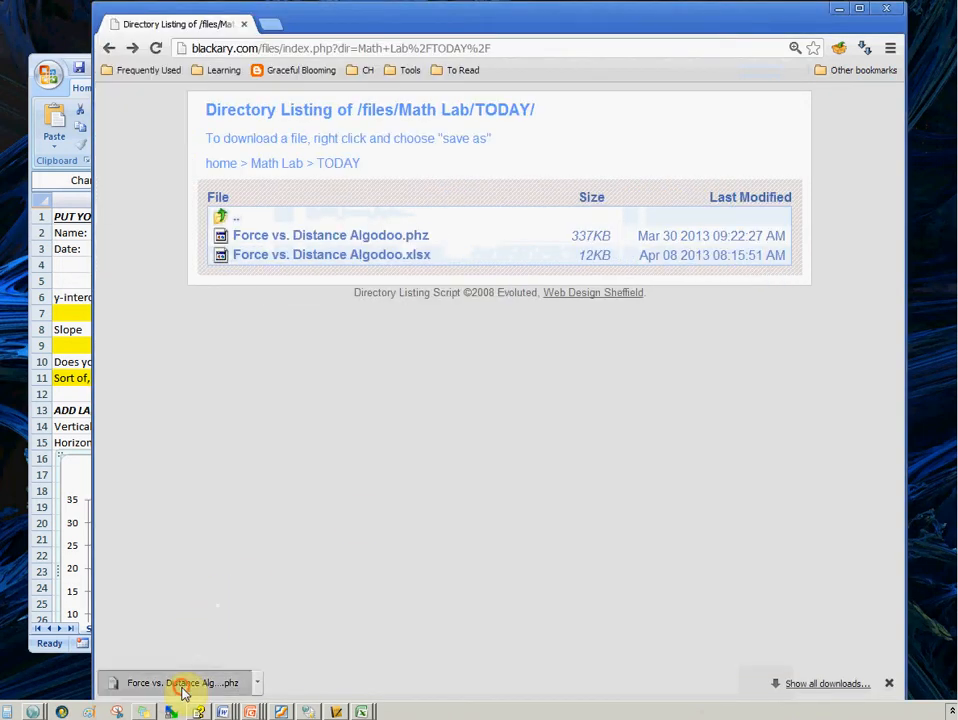
click(183, 684)
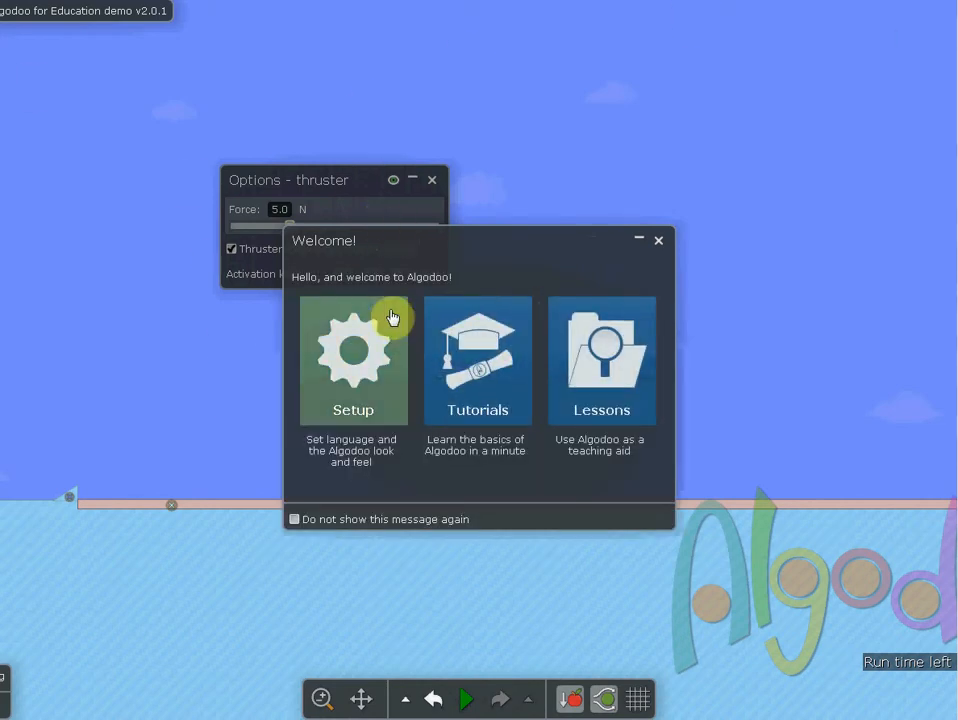
Close the welcome window and run the simulation, firing the thruster at its 5.0 N force
click(659, 243)
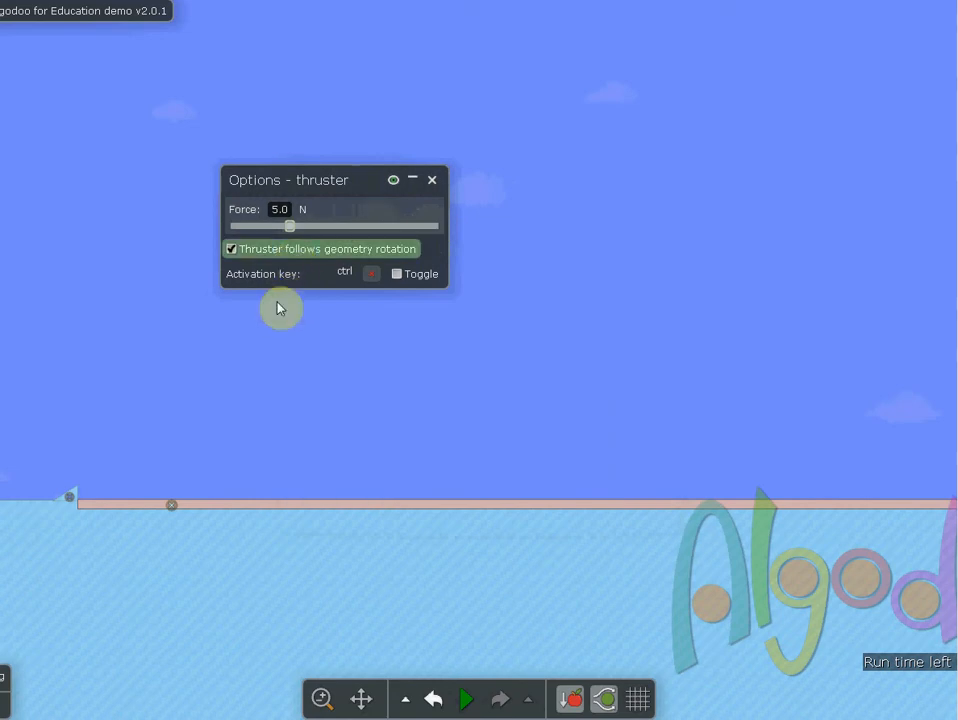
click(371, 274)
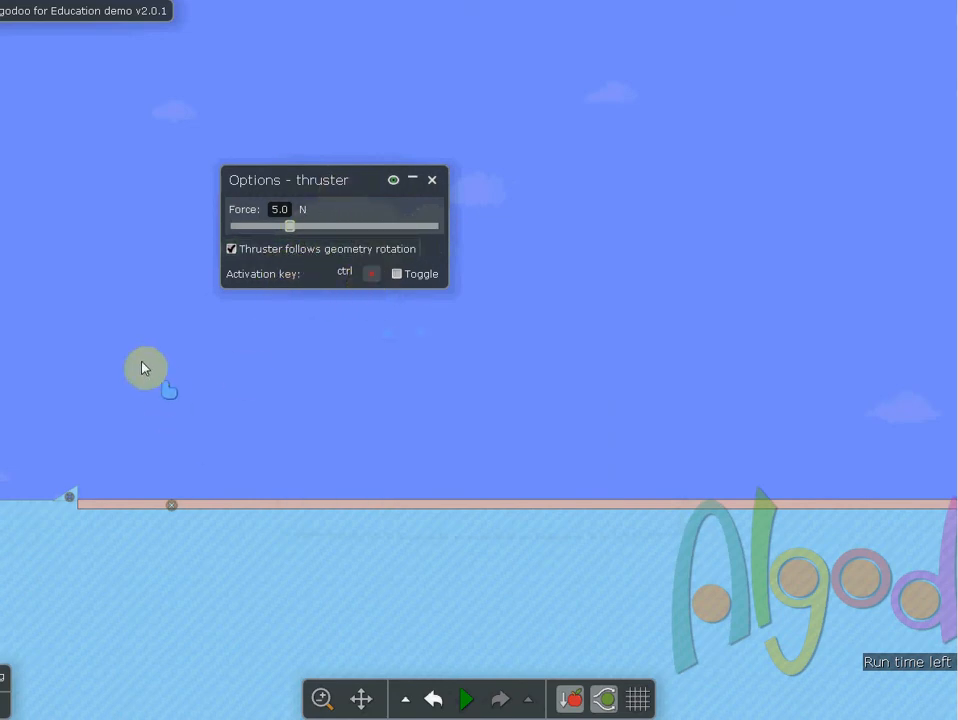
drag(119, 328, 284, 327)
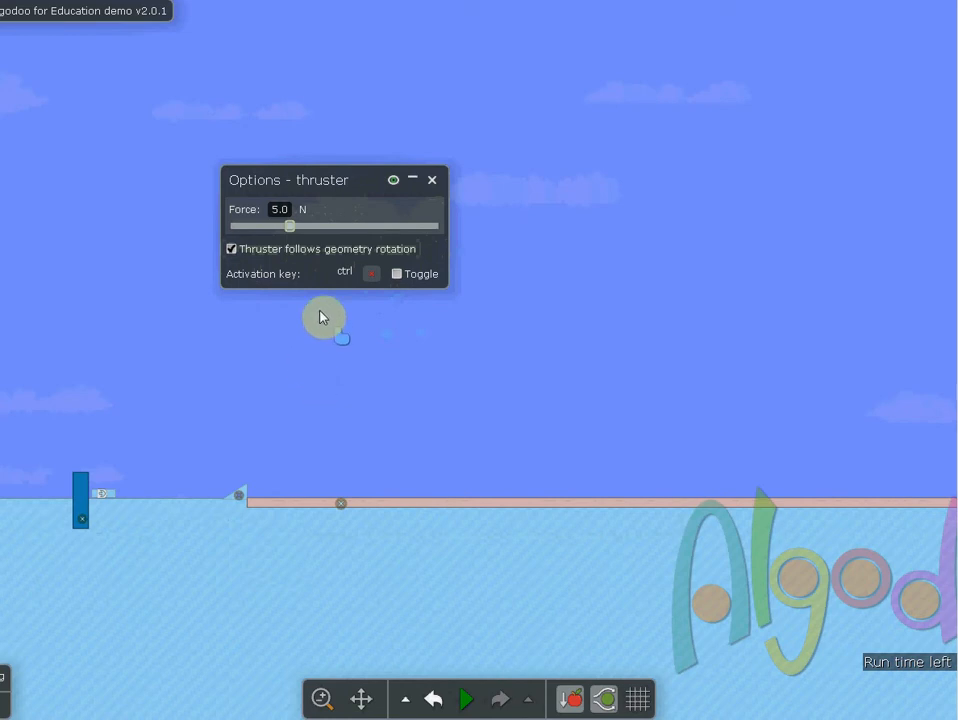
click(466, 699)
key(ctrl)
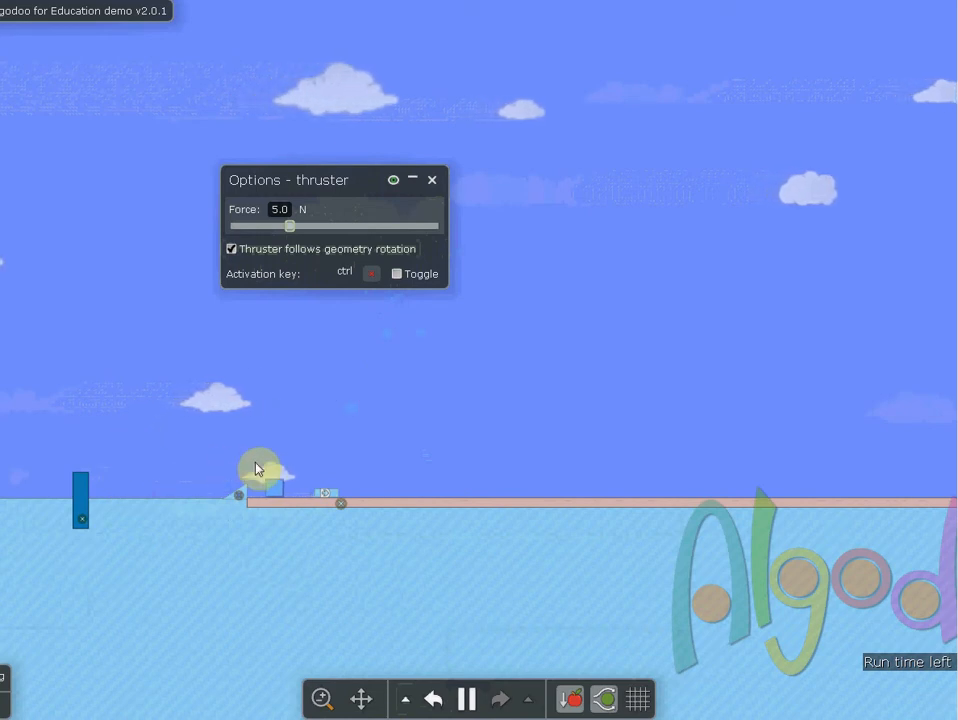
Draw a box next to the thruster and undo it
drag(250, 466, 340, 434)
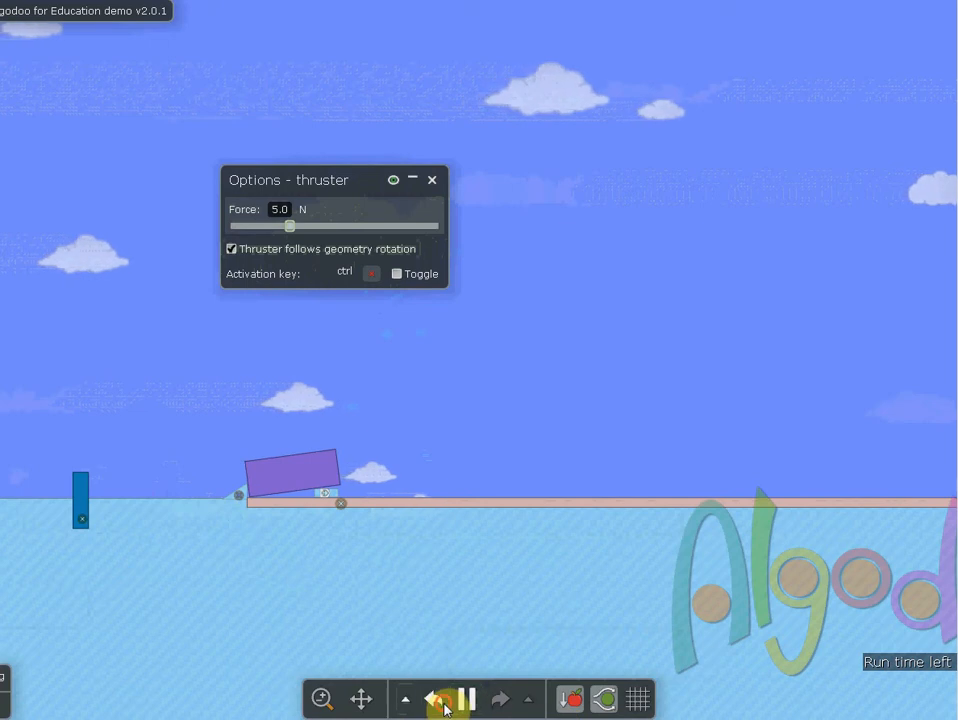
click(443, 703)
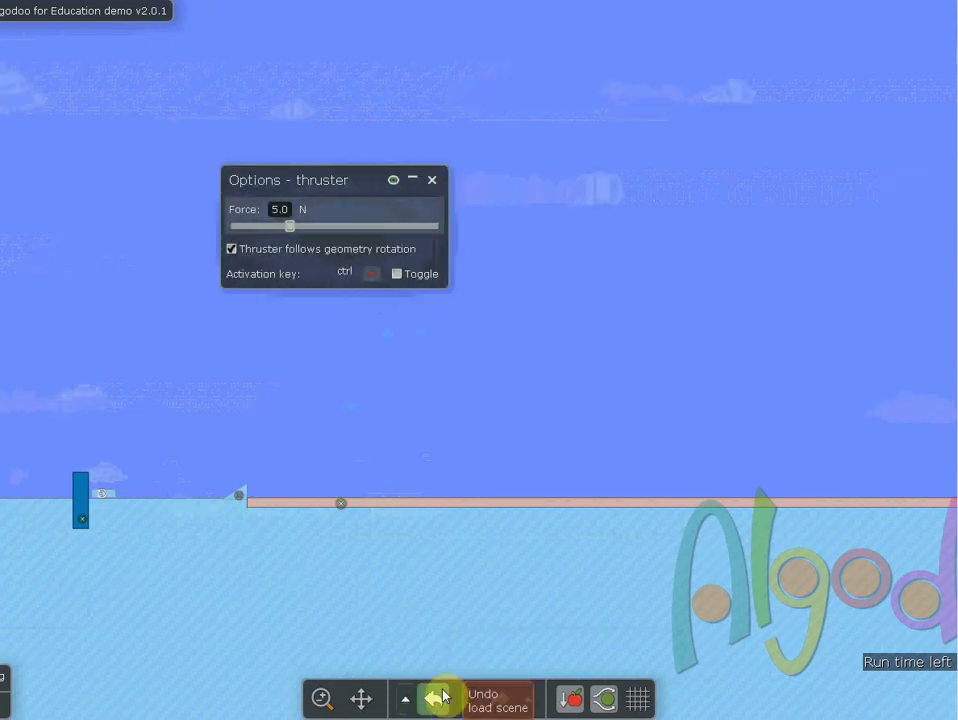
Switch to the Force vs. Distance Algodoo.xlsx workbook in Excel
key(alt+Tab)
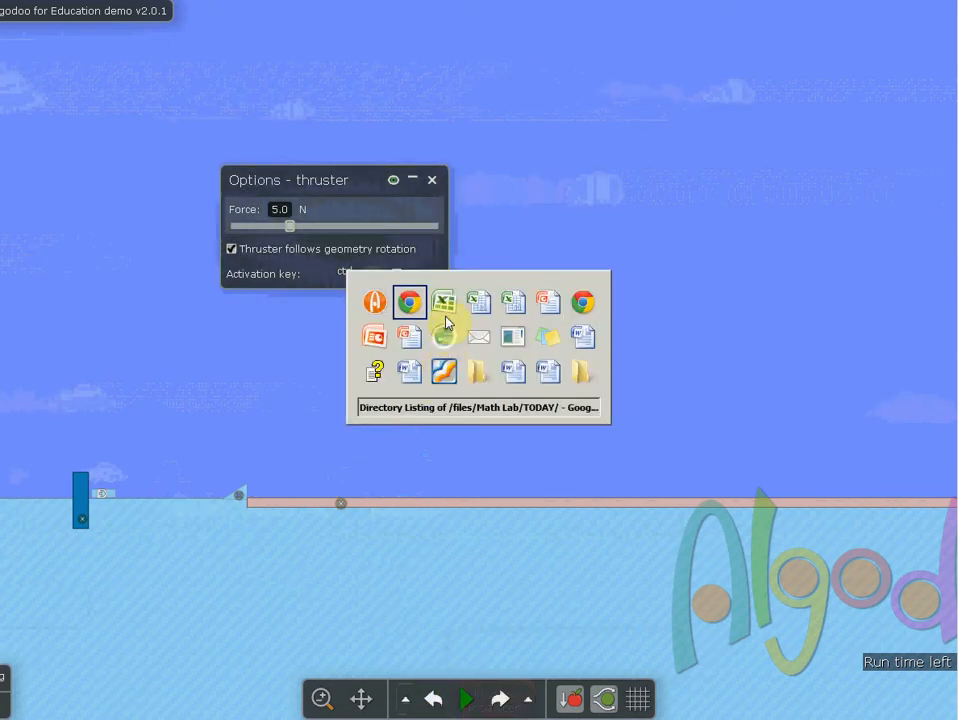
key(alt+Tab)
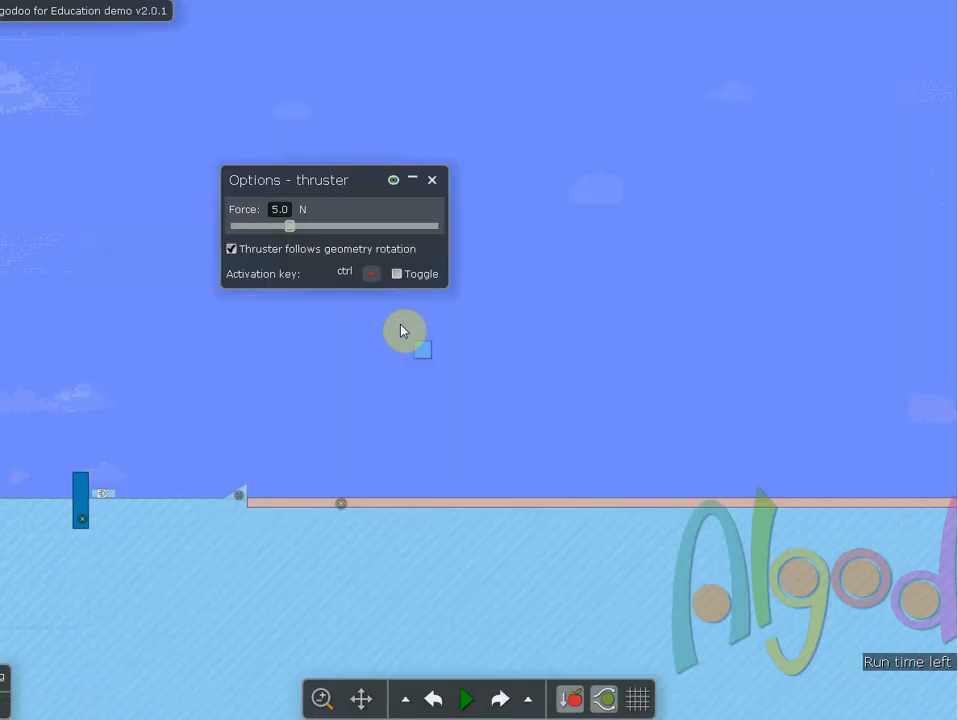
key(alt+Tab)
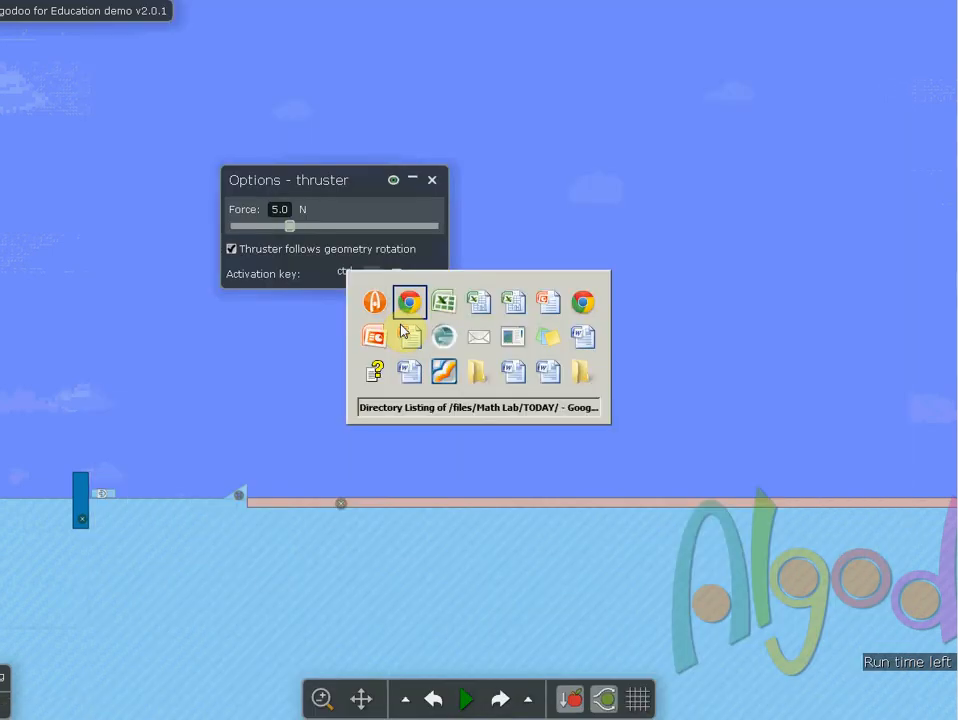
key(alt+Tab)
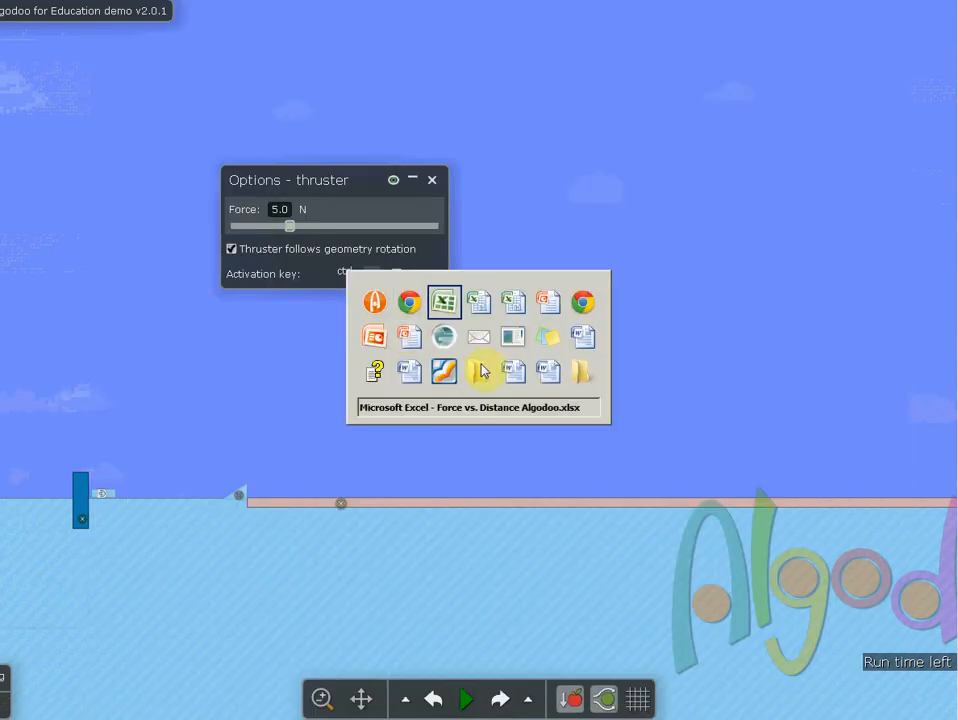
key(alt+Tab)
key(alt+Tab)
key(alt+Tab)
key(alt+Tab)
key(alt+Tab)
key(alt+Tab)
key(alt+Tab)
key(alt+Tab)
key(alt+Tab)
key(alt+Tab)
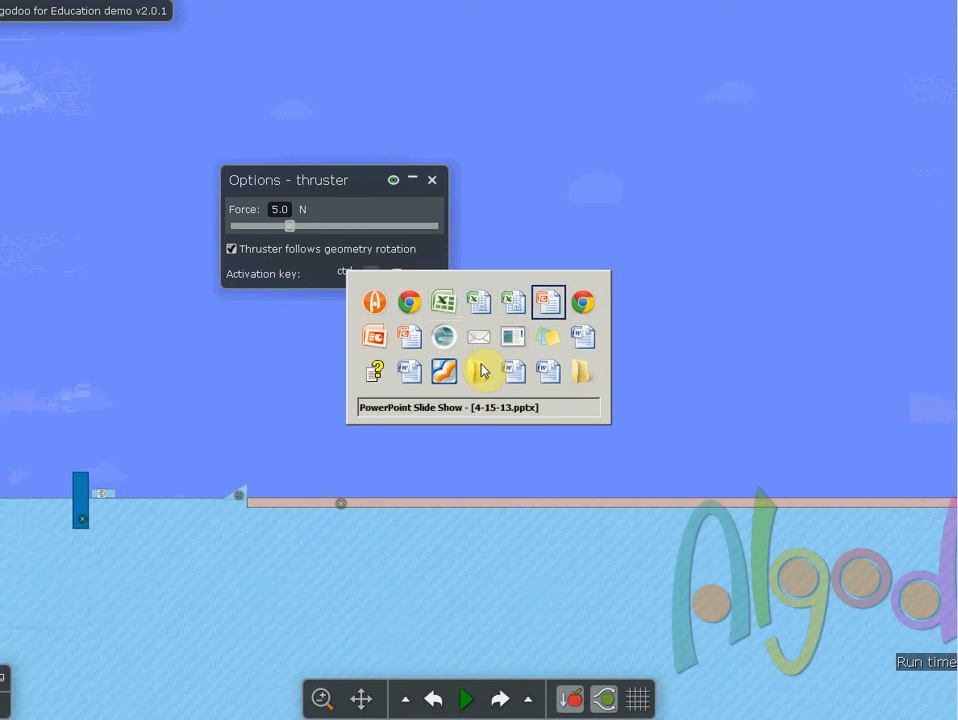
key(alt+Tab)
key(alt+Tab)
key(alt+Tab)
key(alt+Tab)
key(alt+Tab)
key(alt+Tab)
key(alt+Tab)
key(alt+Tab)
key(alt+Tab)
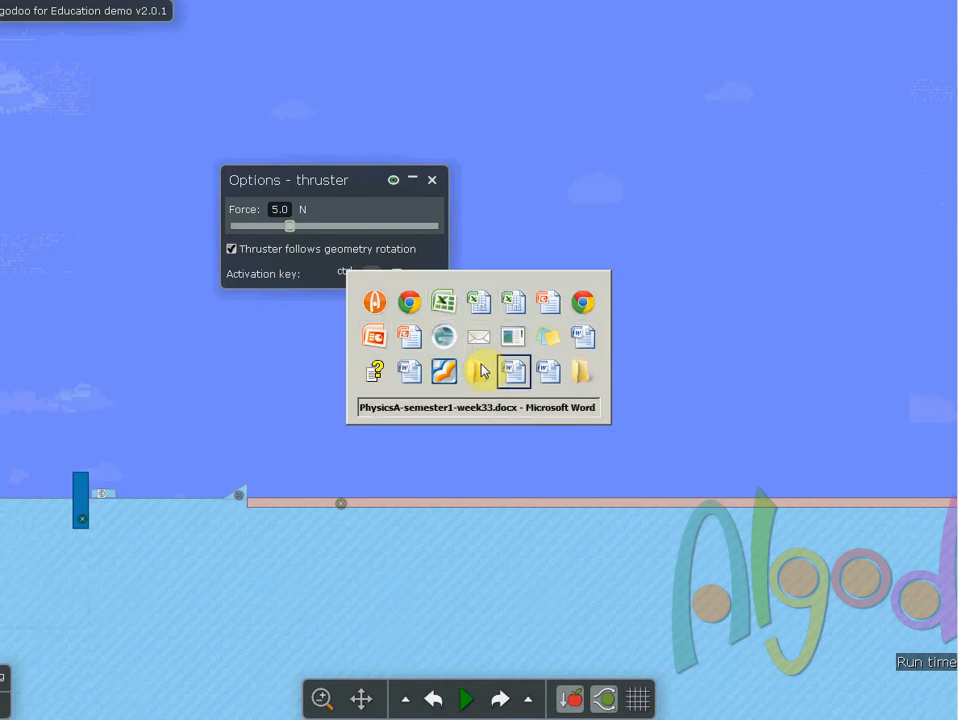
key(alt+Tab)
key(alt+Tab)
key(alt+Tab)
key(alt+Tab)
key(alt+Tab)
key(alt+Tab)
key(alt+Tab)
key(alt+Tab)
key(alt+Tab)
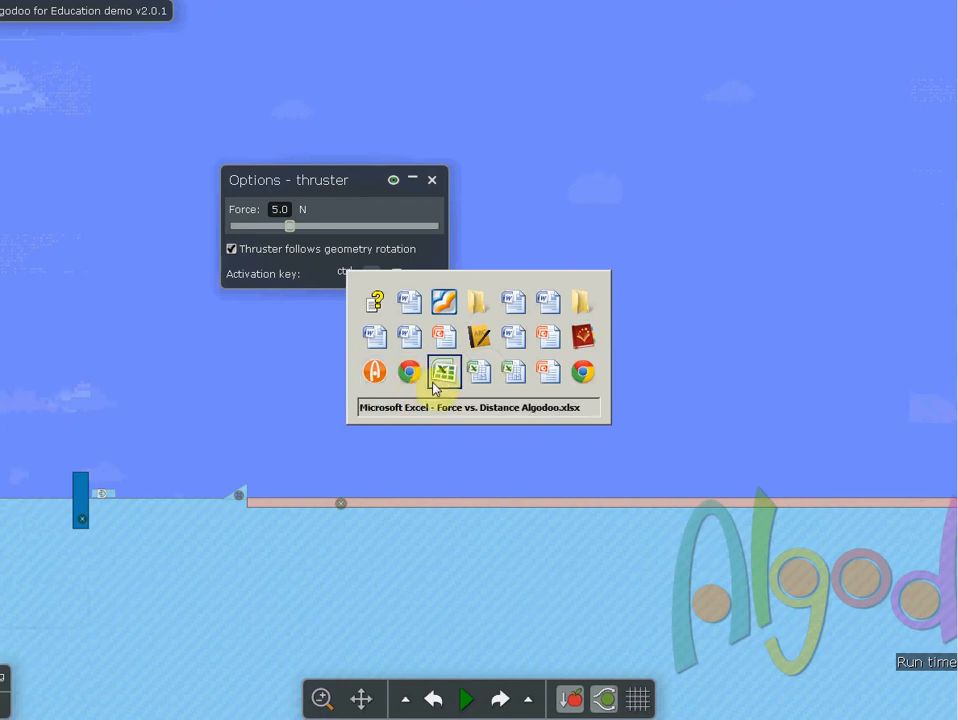
click(441, 378)
click(334, 265)
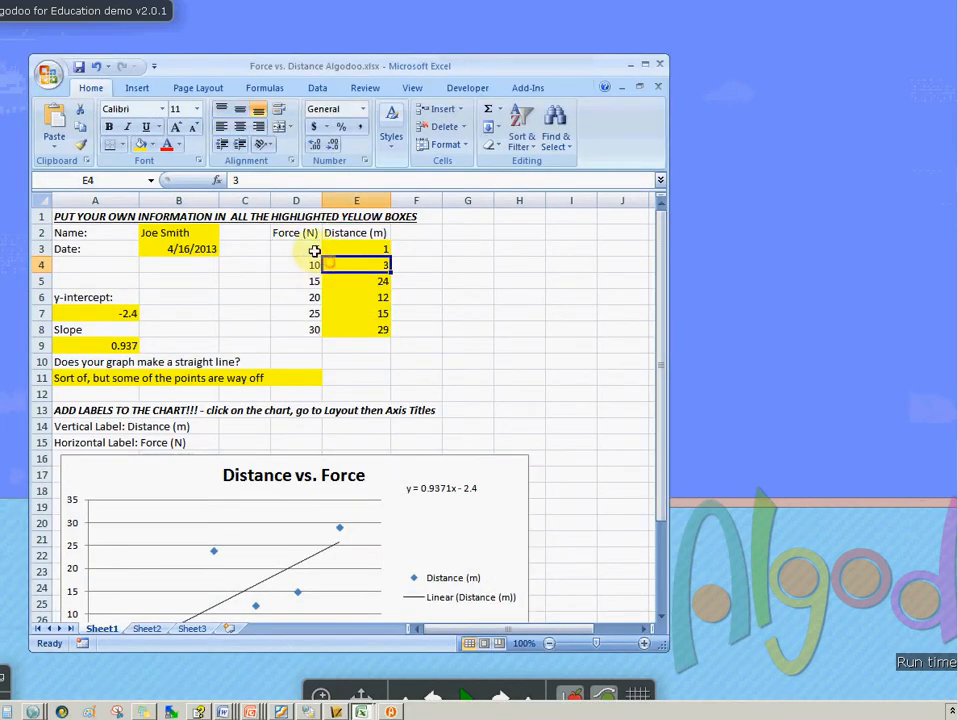
Enter 6.8 as the distance for the 5 N force
click(315, 250)
click(368, 253)
key(alt+Tab)
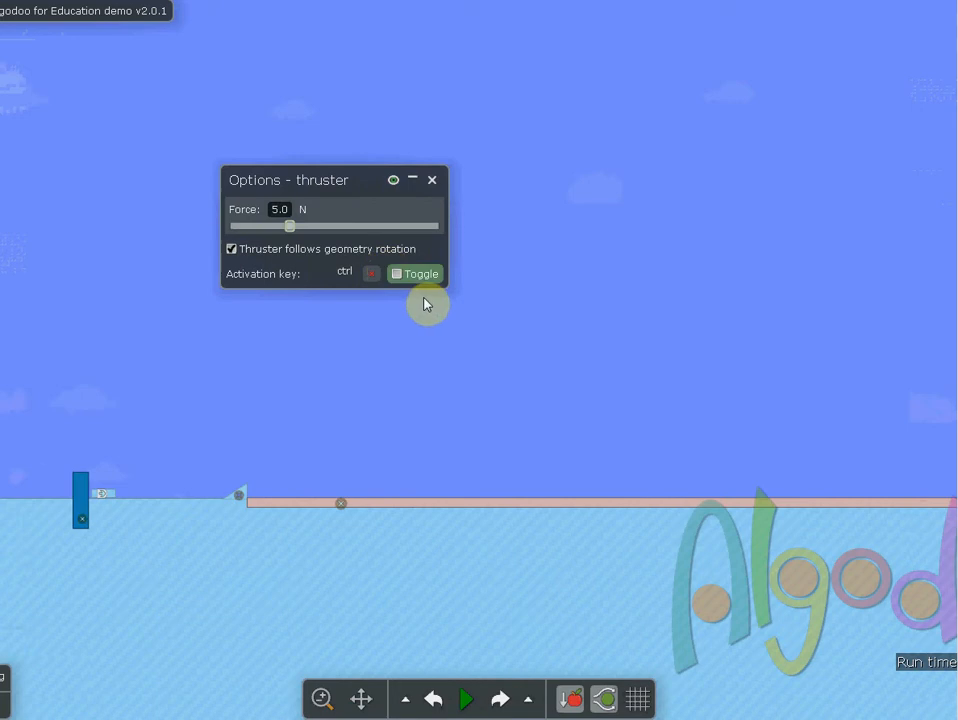
key(alt+Tab)
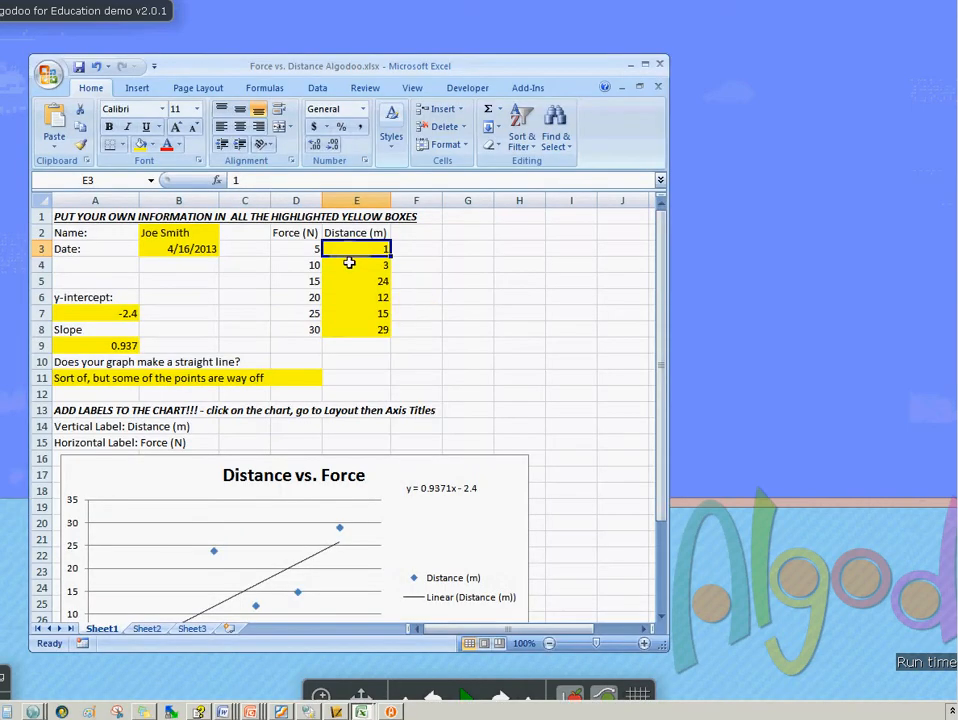
text(6.8)
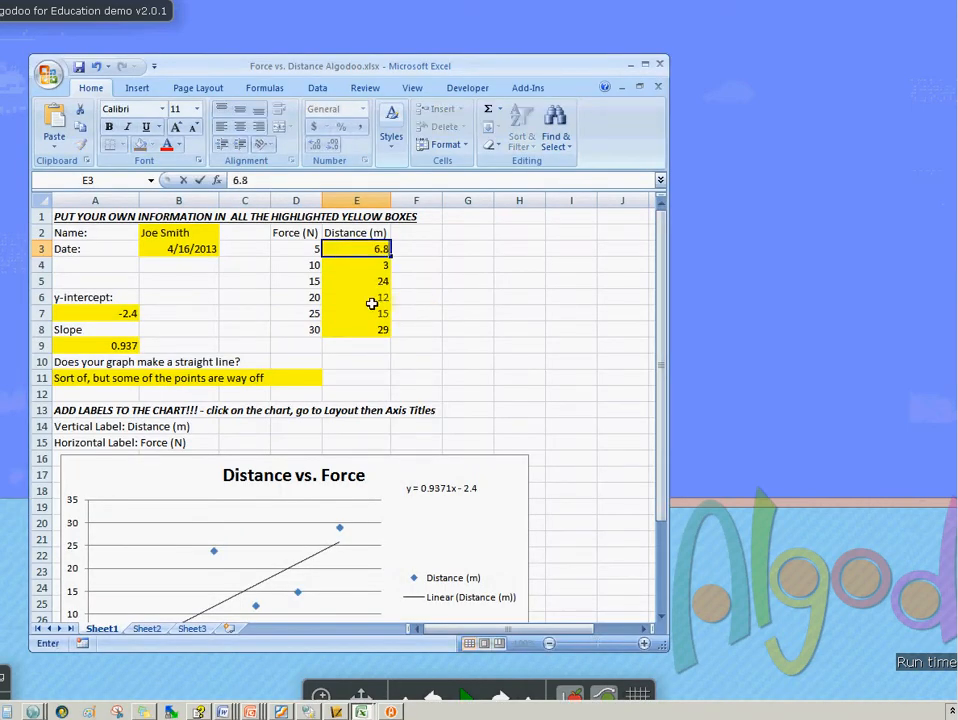
click(375, 276)
click(368, 262)
Back in Algodoo, set the thruster force to about 10 N and run the simulation again
key(alt+Tab)
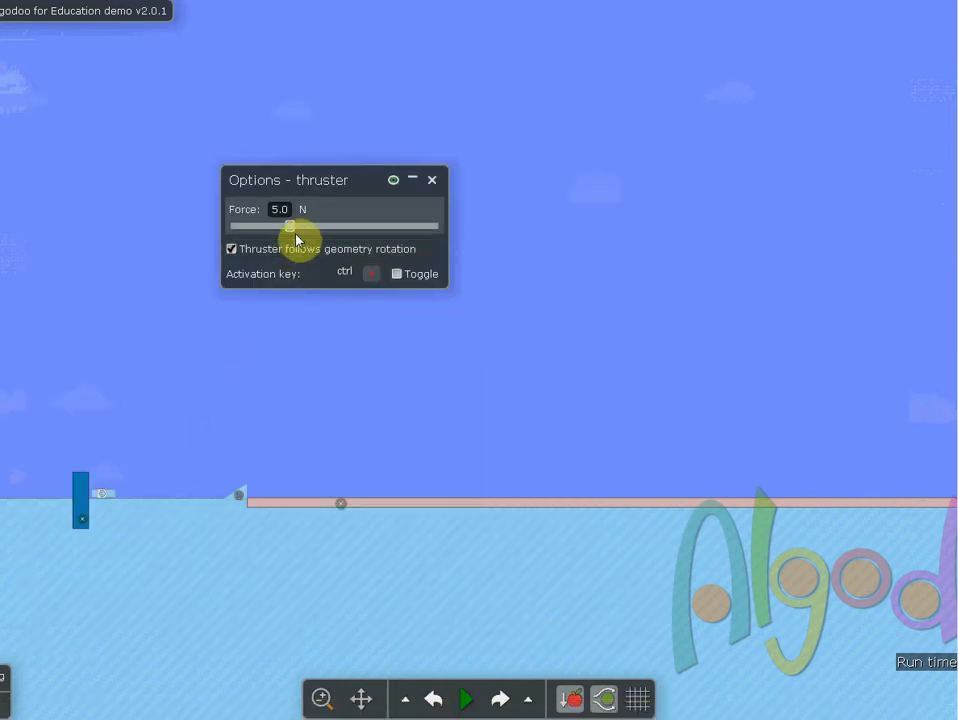
drag(292, 229, 304, 231)
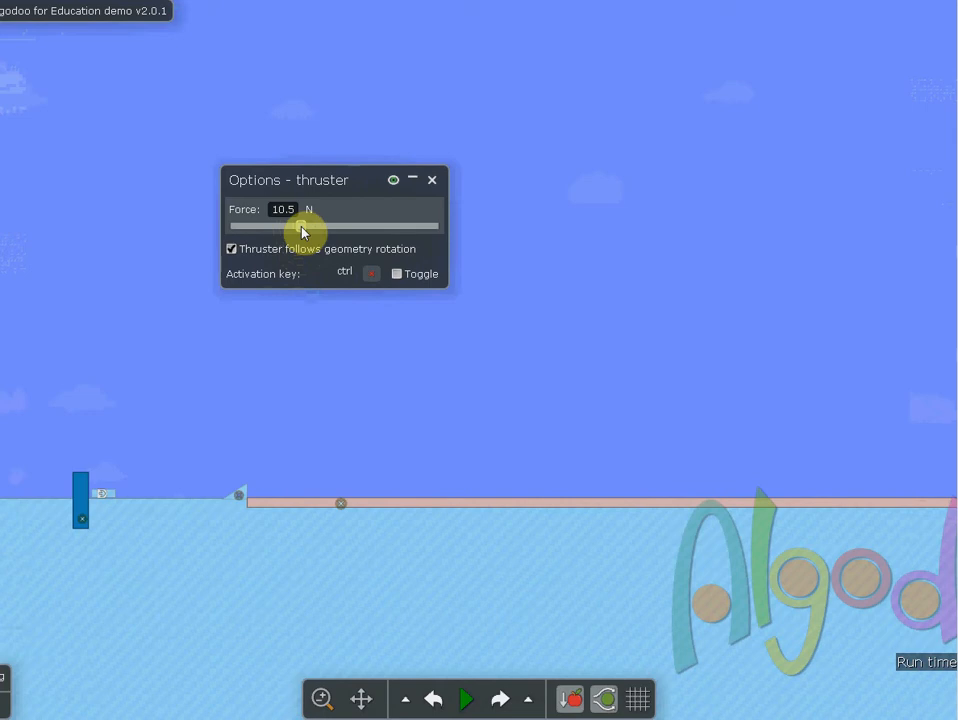
click(466, 699)
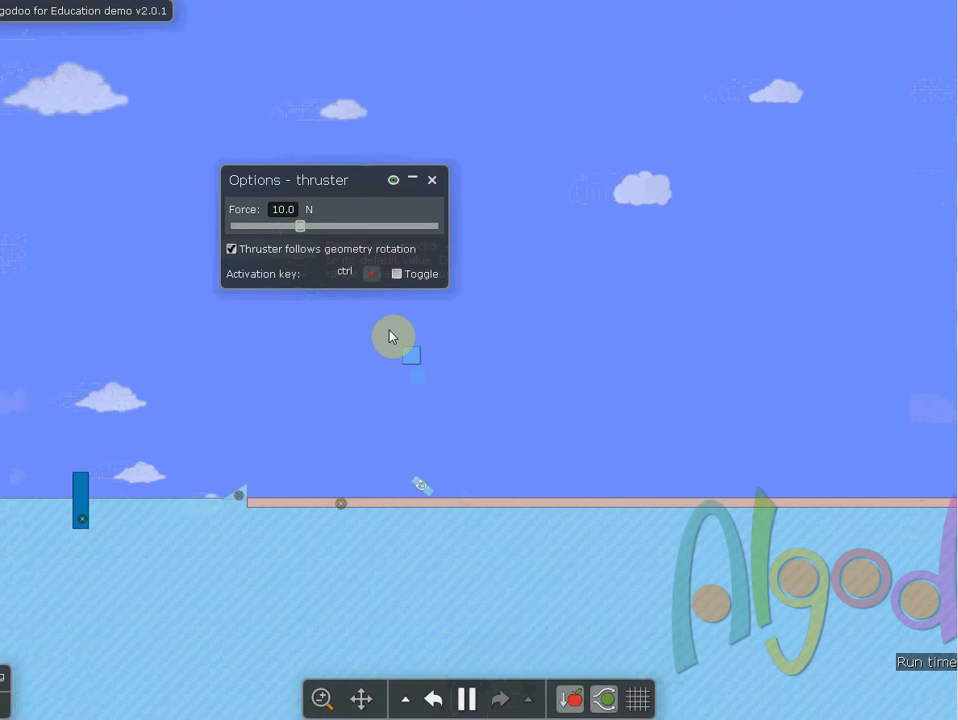
click(468, 699)
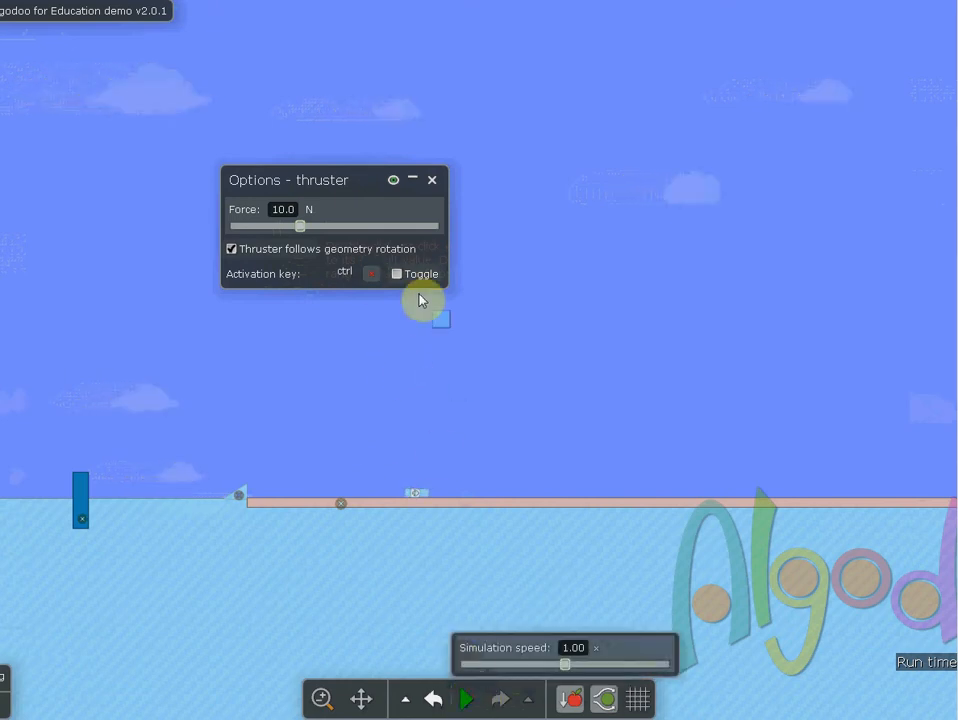
Enter distances 128, 238, 298, 1999 and 30992 for the 10 to 30 N forces
key(alt+Tab)
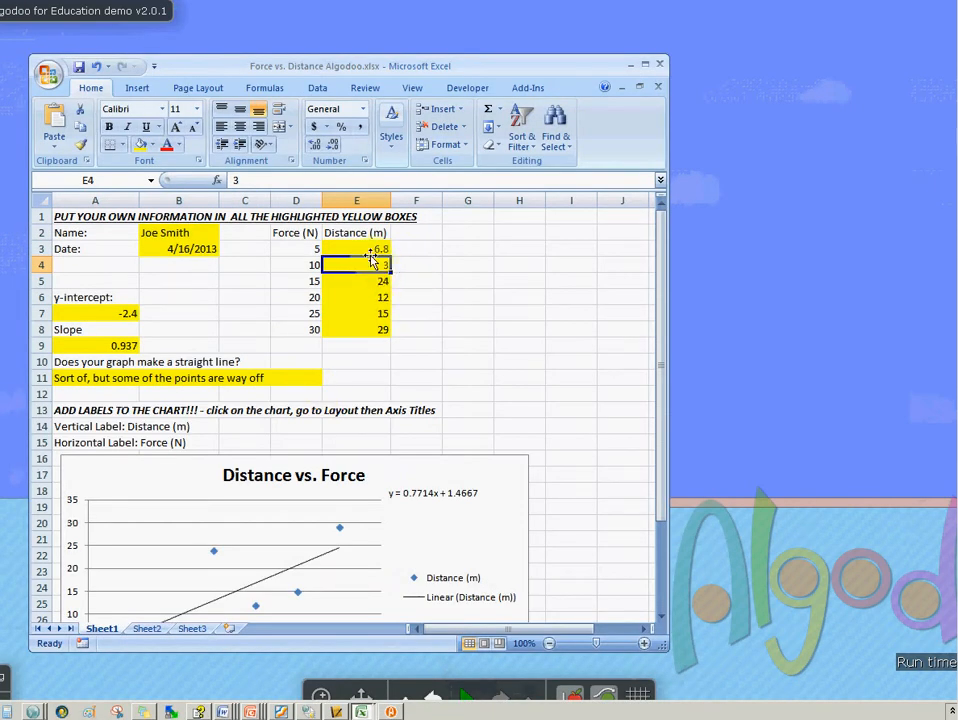
text(128)
key(Return)
text(23)
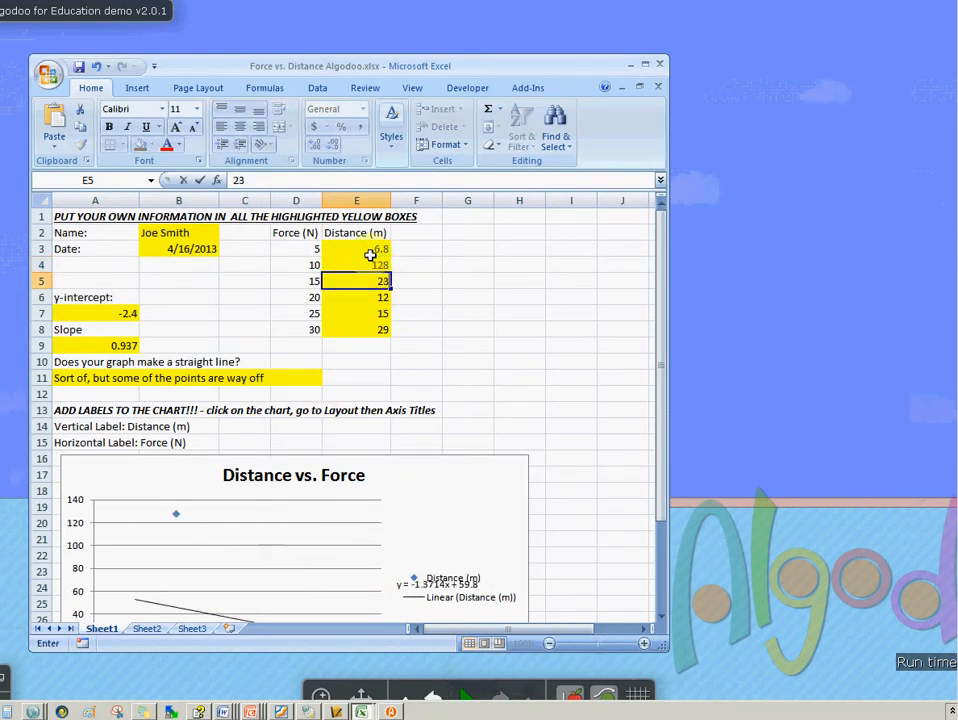
text(8)
key(Return)
text(298)
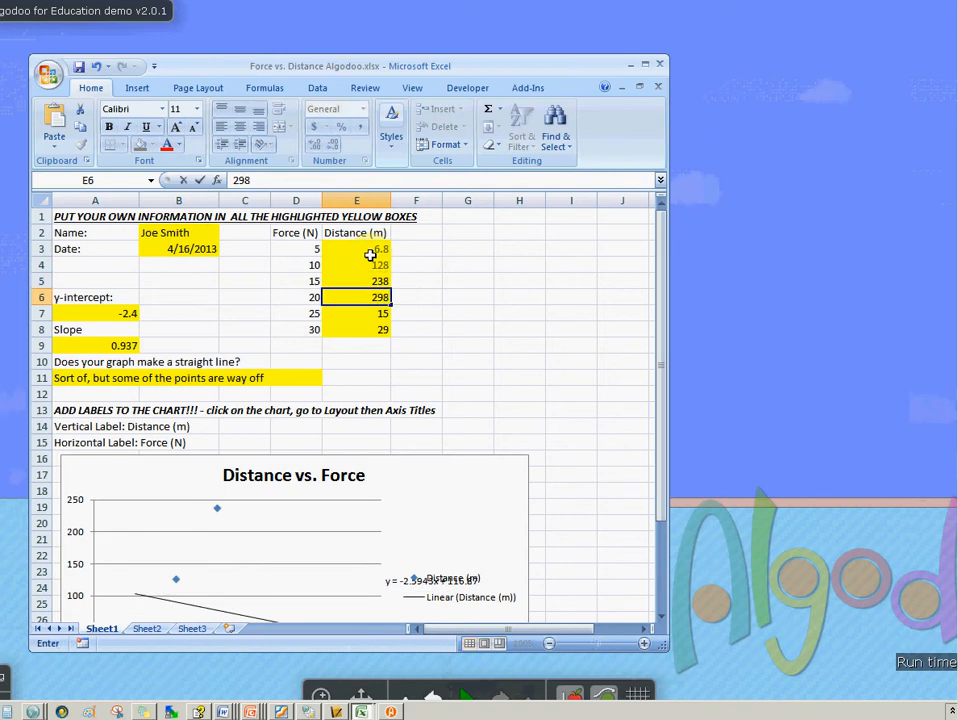
key(Return)
text(1999)
key(Return)
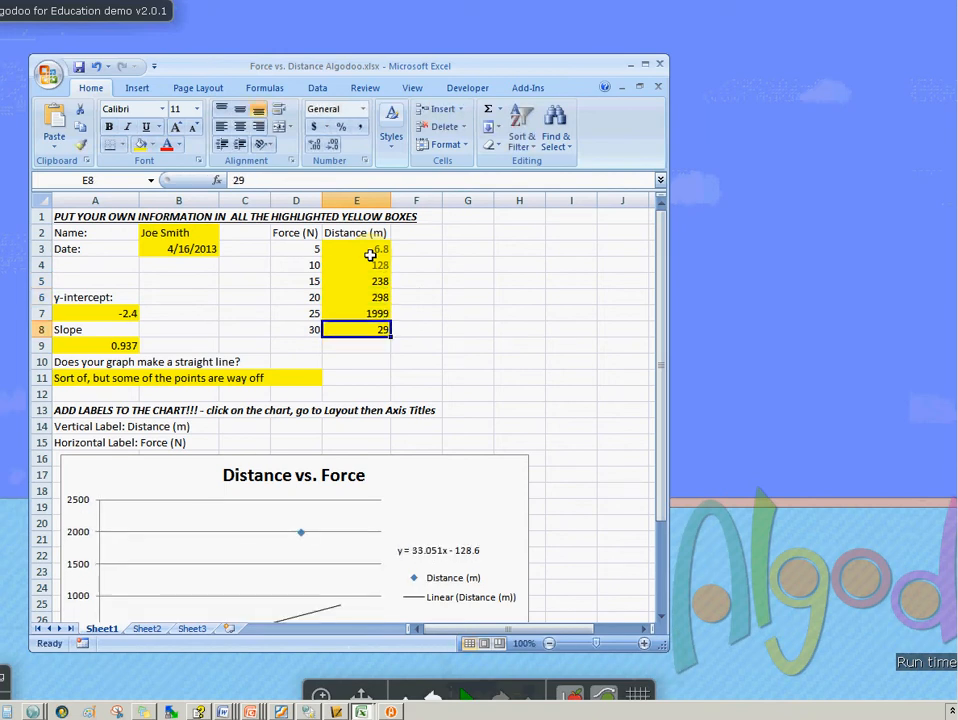
text(30992)
key(Return)
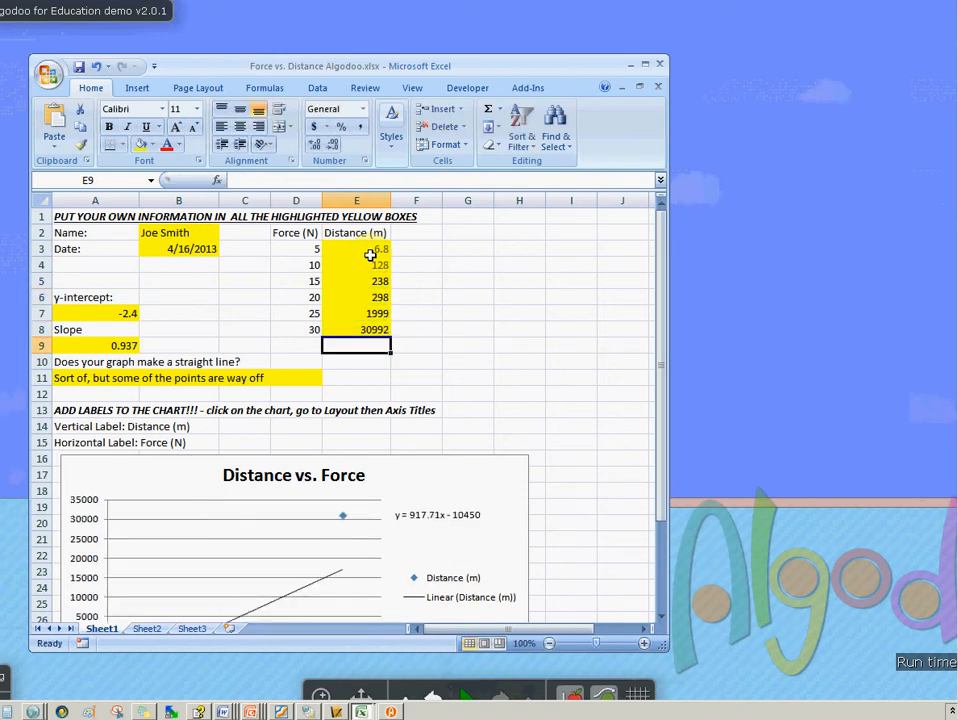
Set the y-intercept cell to 10450 from the chart's trendline equation
scroll(423, 387, down, 3)
scroll(401, 404, up, 2)
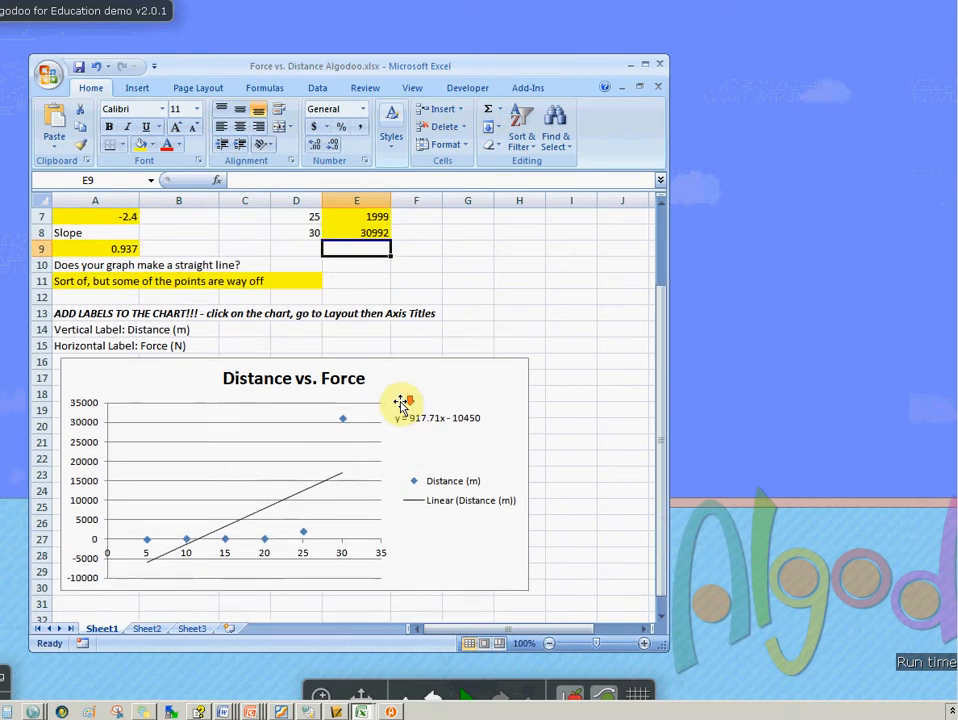
click(65, 329)
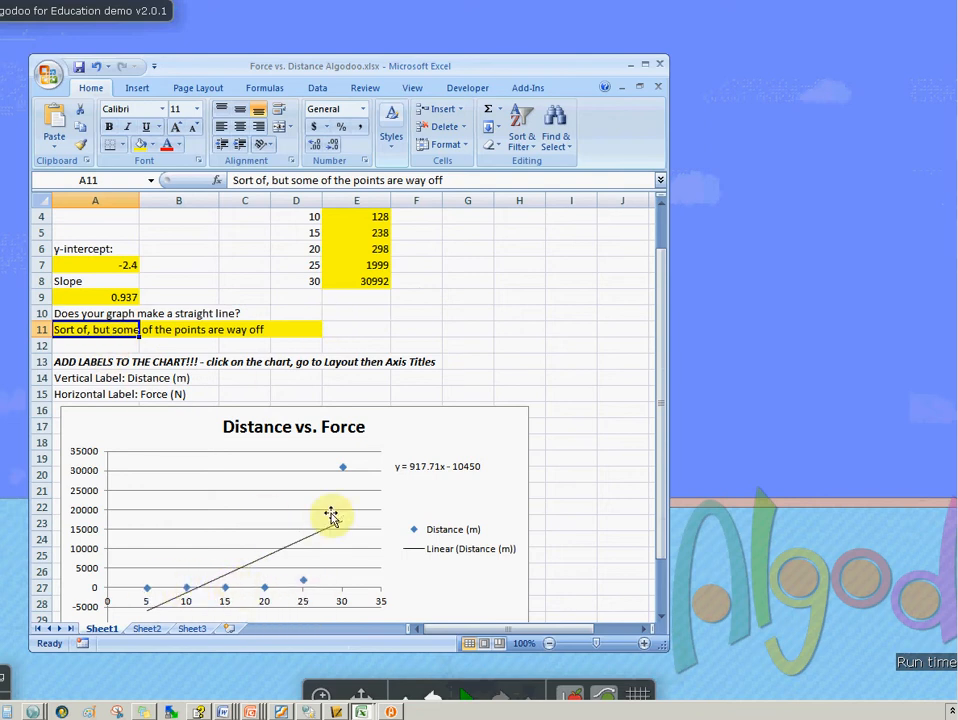
scroll(150, 440, up, 1)
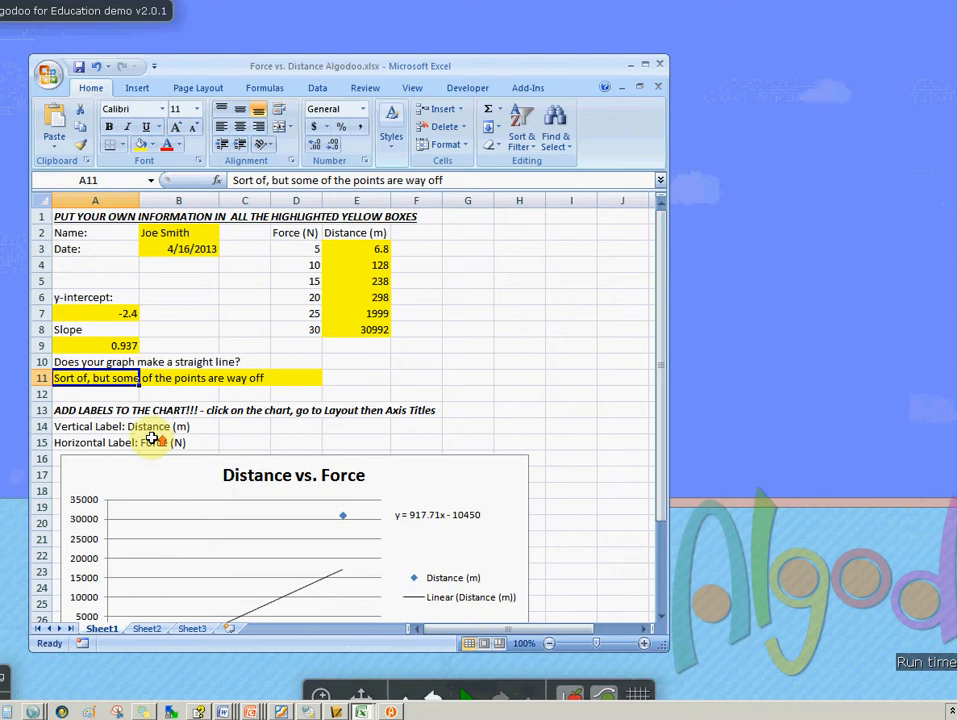
click(120, 312)
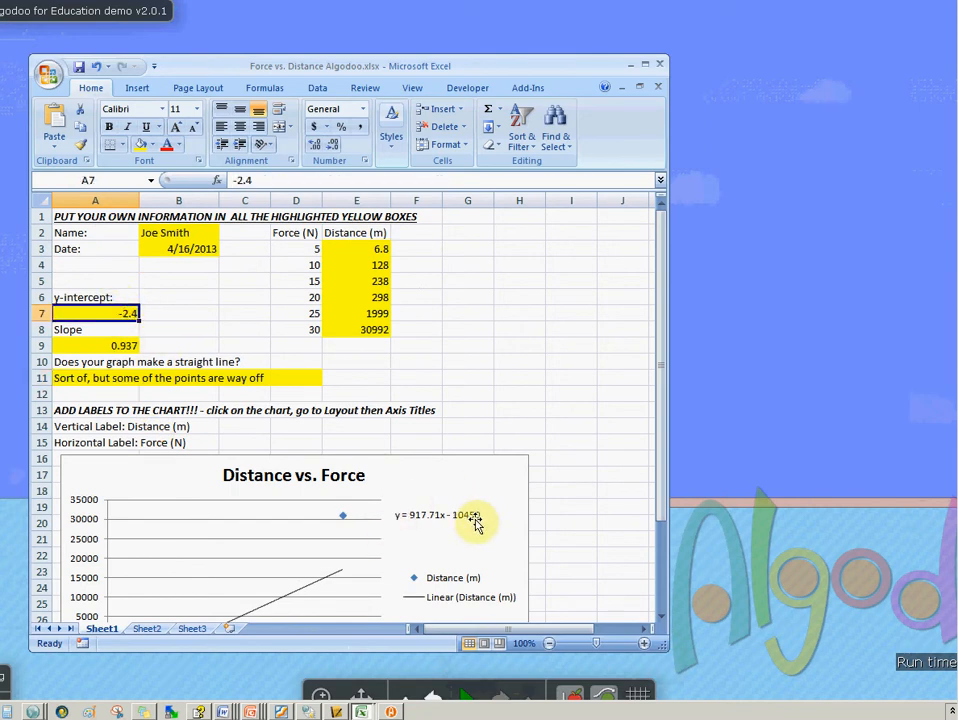
text(1)
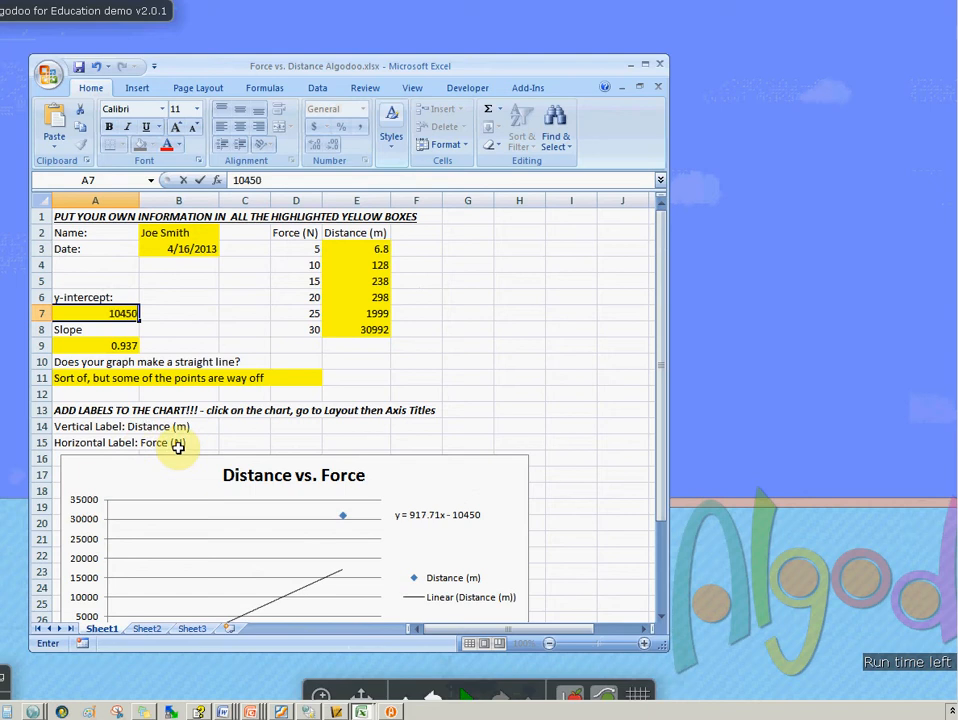
text(0450)
Set the slope cell to 917.71 from the trendline equation
click(125, 345)
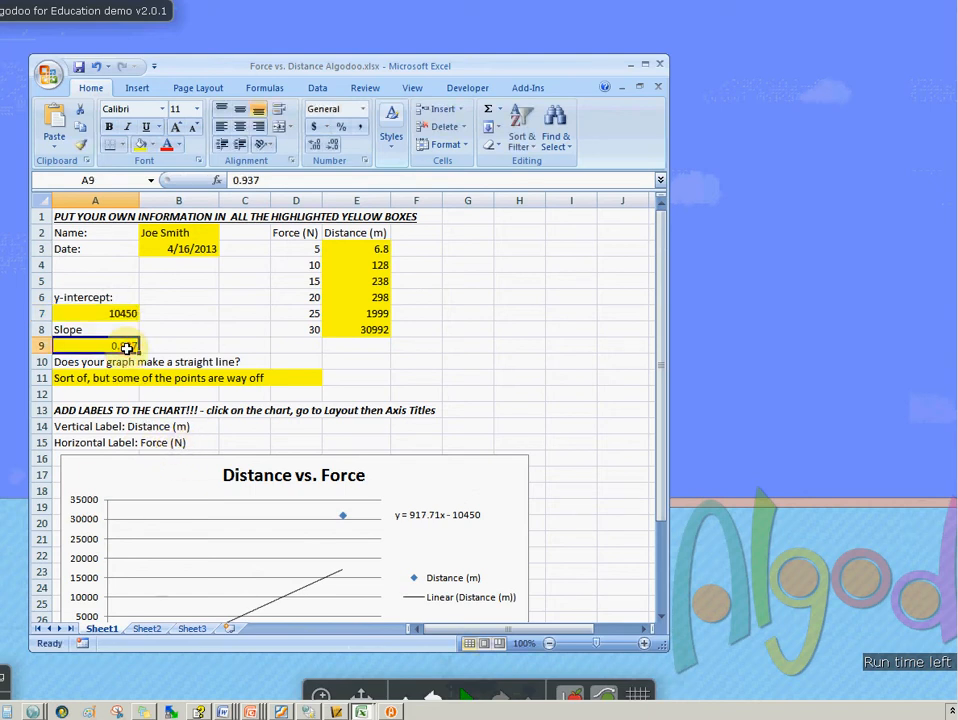
text(9)
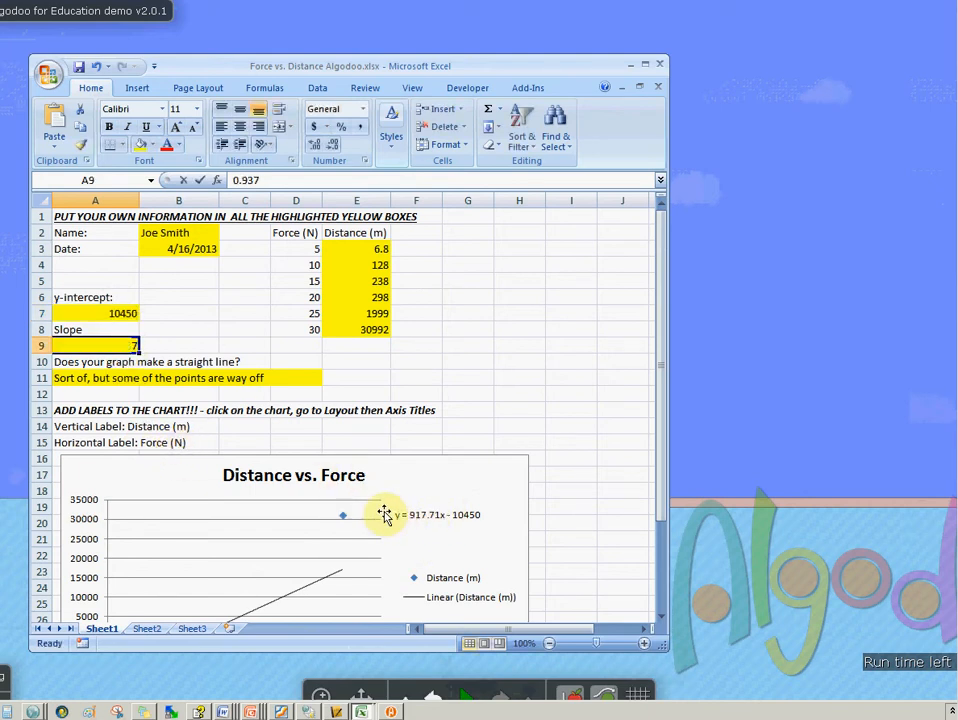
text(17.7)
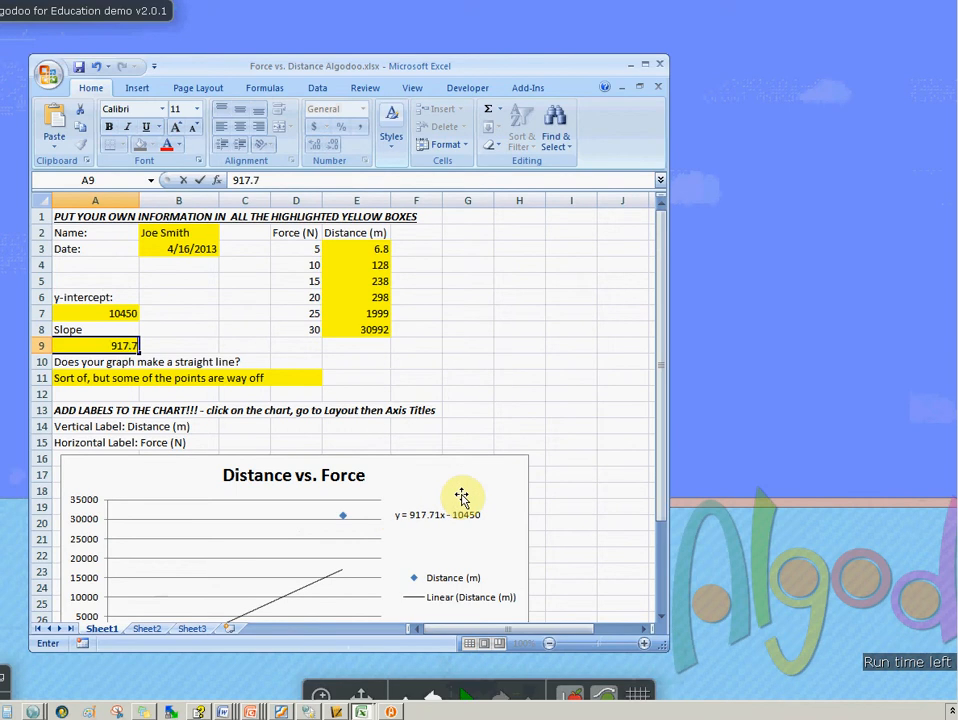
text(1)
click(438, 363)
click(82, 378)
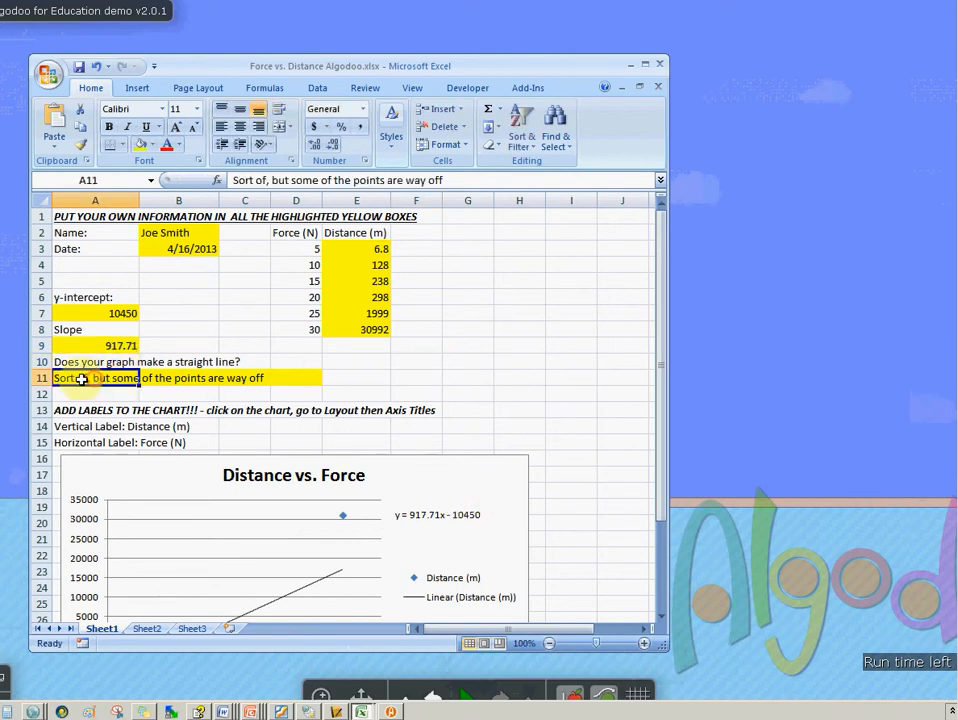
Review the worksheet entries and the Distance vs. Force chart with its trendline
scroll(470, 430, down, 2)
scroll(505, 432, up, 1)
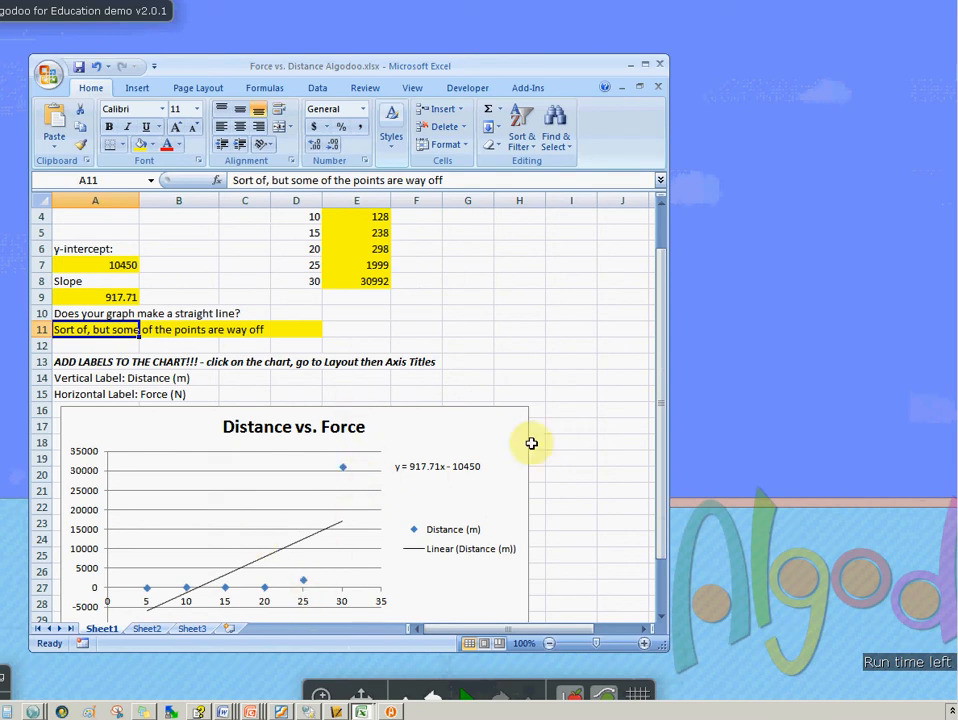
scroll(531, 443, up, 1)
scroll(541, 458, down, 3)
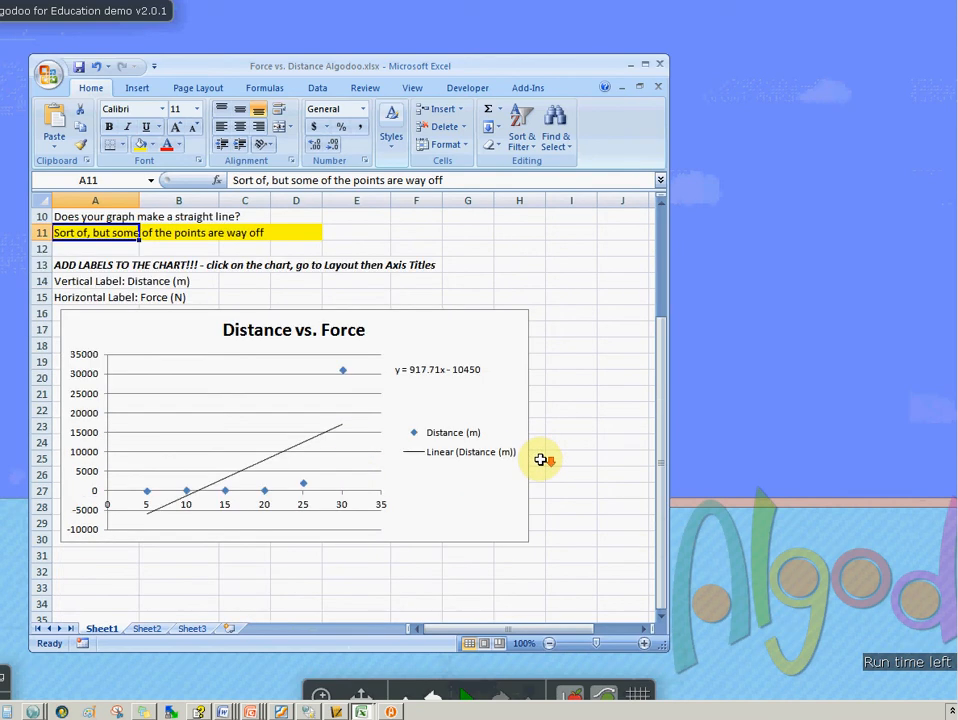
scroll(545, 455, up, 3)
click(463, 380)
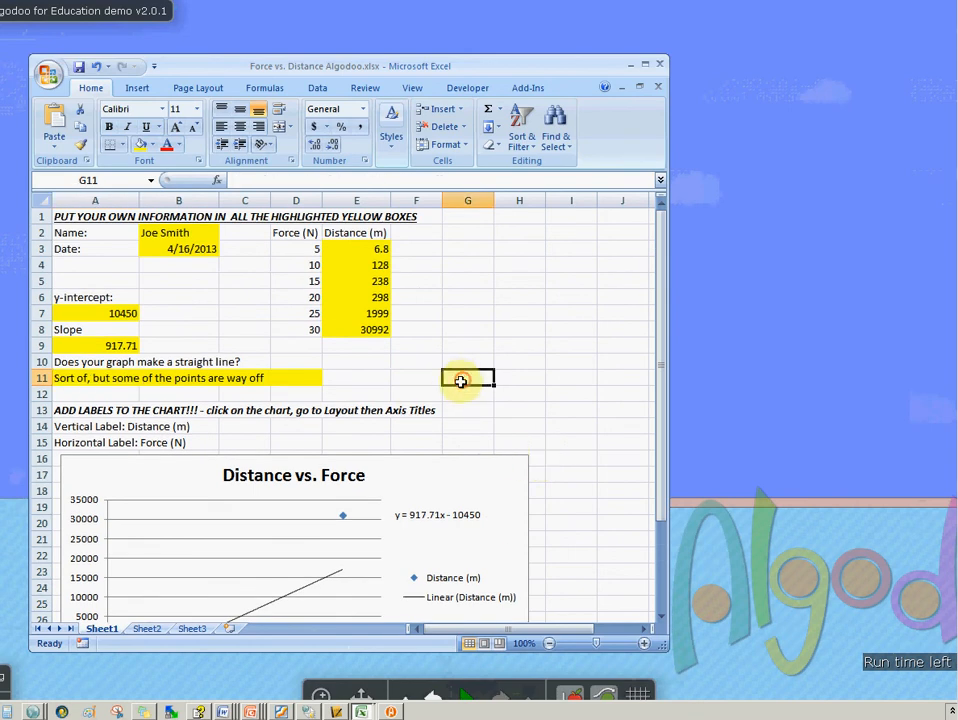
click(428, 560)
click(436, 333)
click(339, 375)
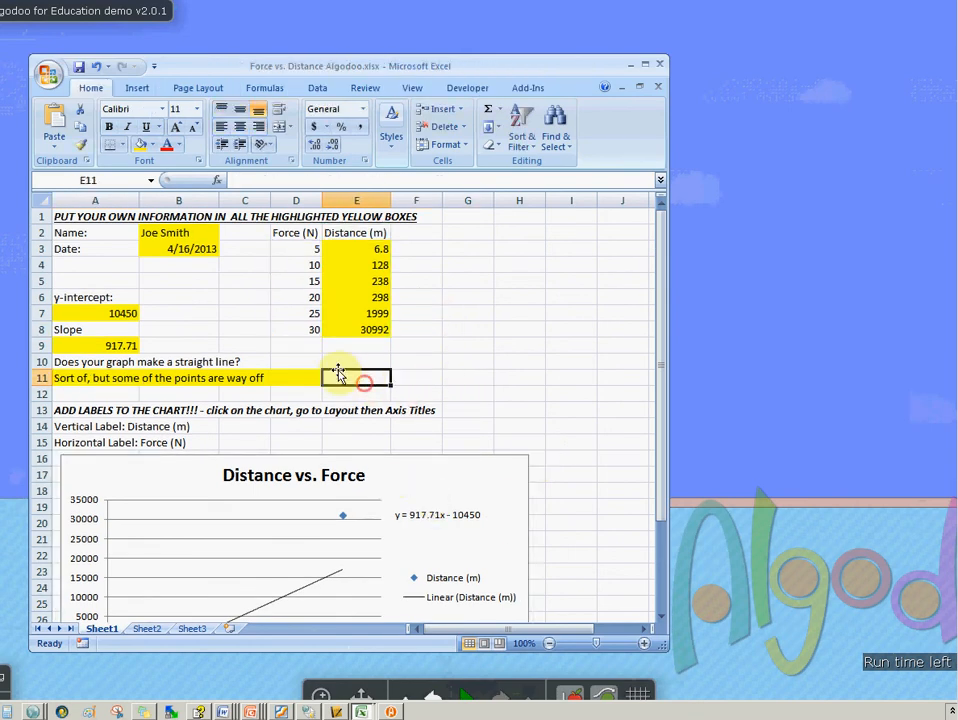
click(304, 348)
Open the Print dialog and cancel it without printing
key(ctrl+p)
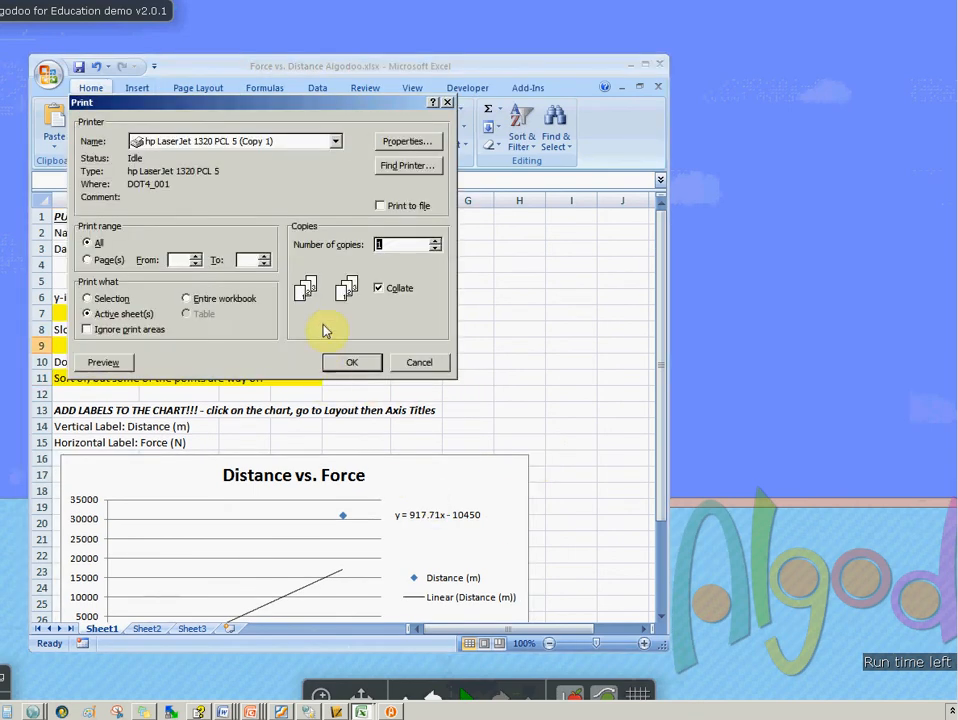
click(420, 363)
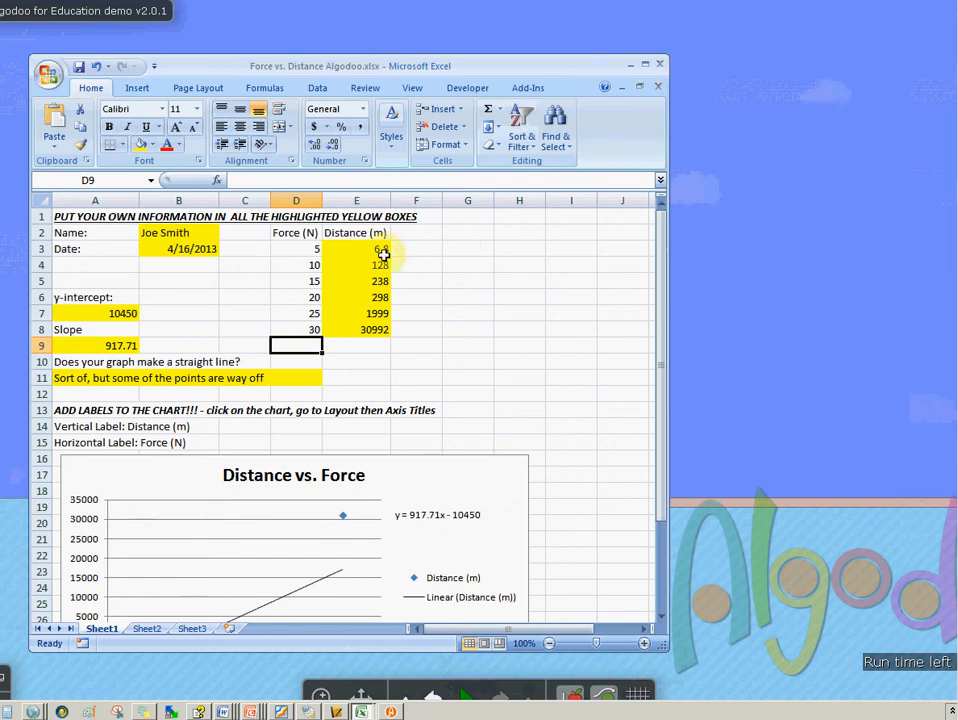
Select the distance values for the 10 to 30 N forces and switch back to Algodoo
drag(374, 265, 382, 328)
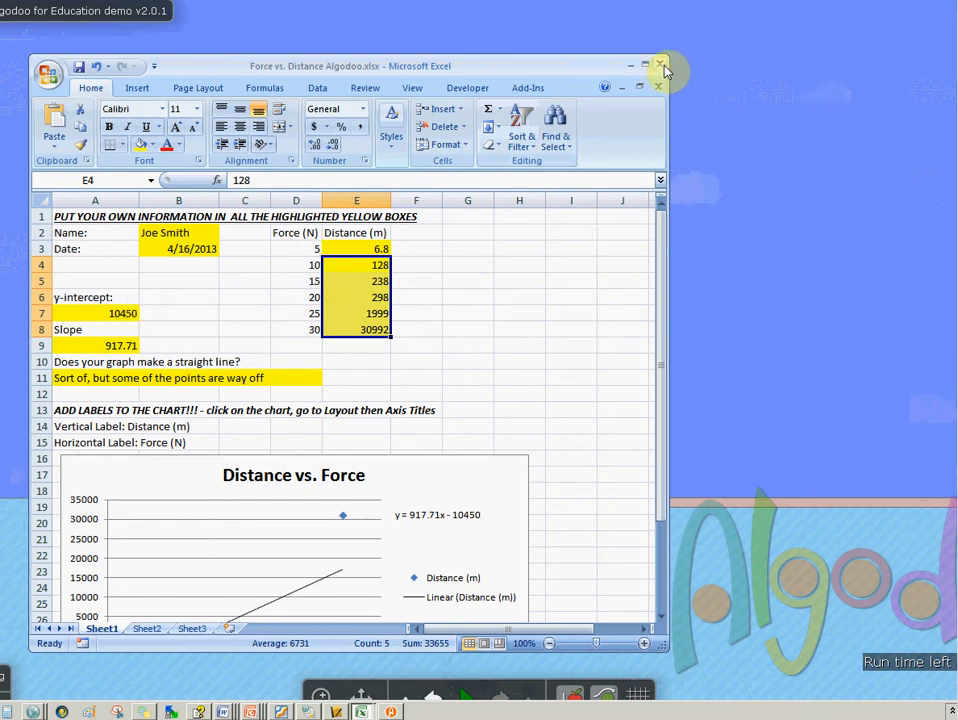
key(alt+Tab)
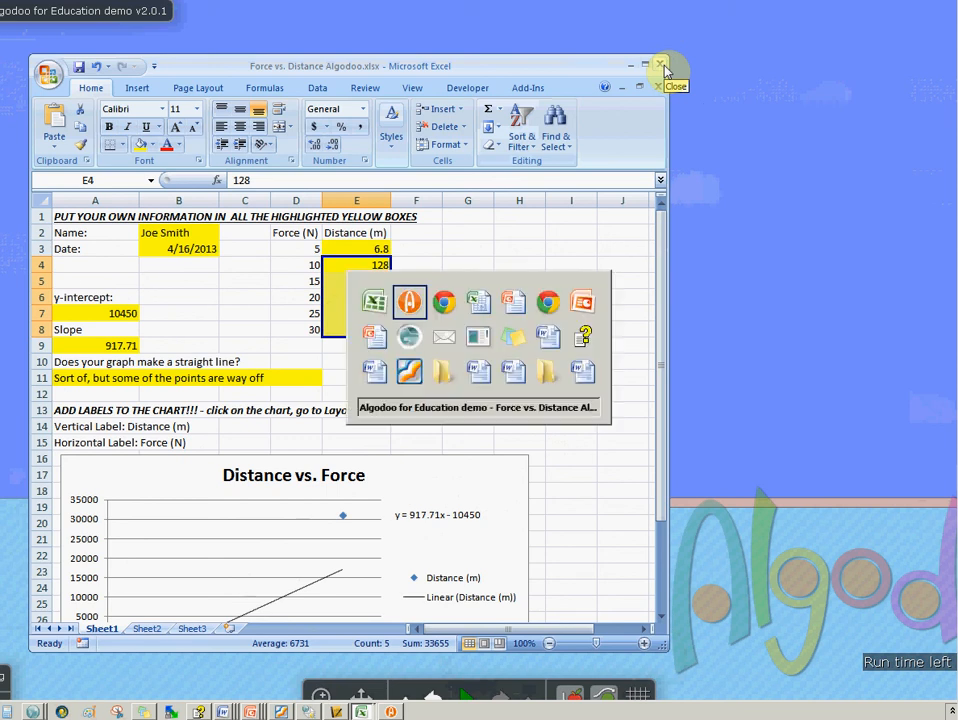